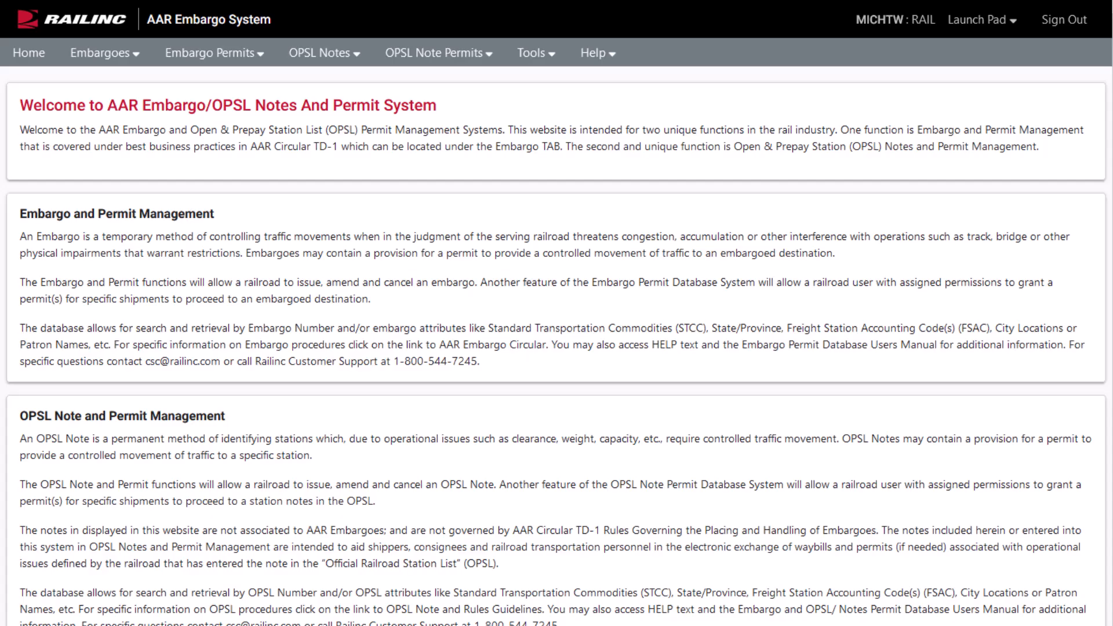
Start a blank embargo from Embargoes > Issue Embargo, briefly checking the OPSL Notes menu.
left_click(136, 56)
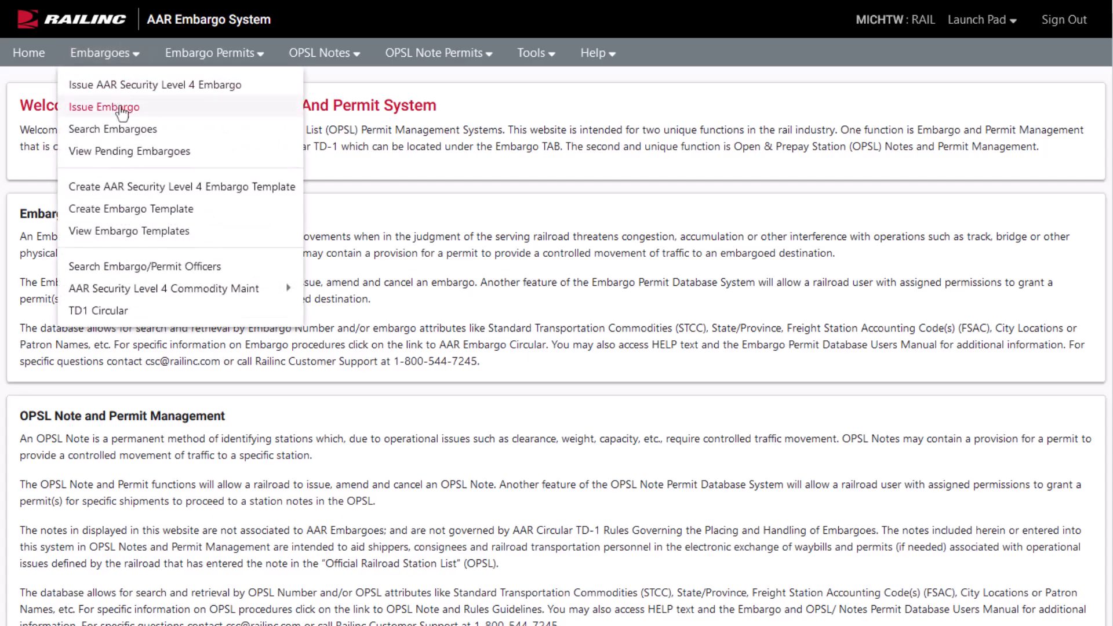
left_click(122, 109)
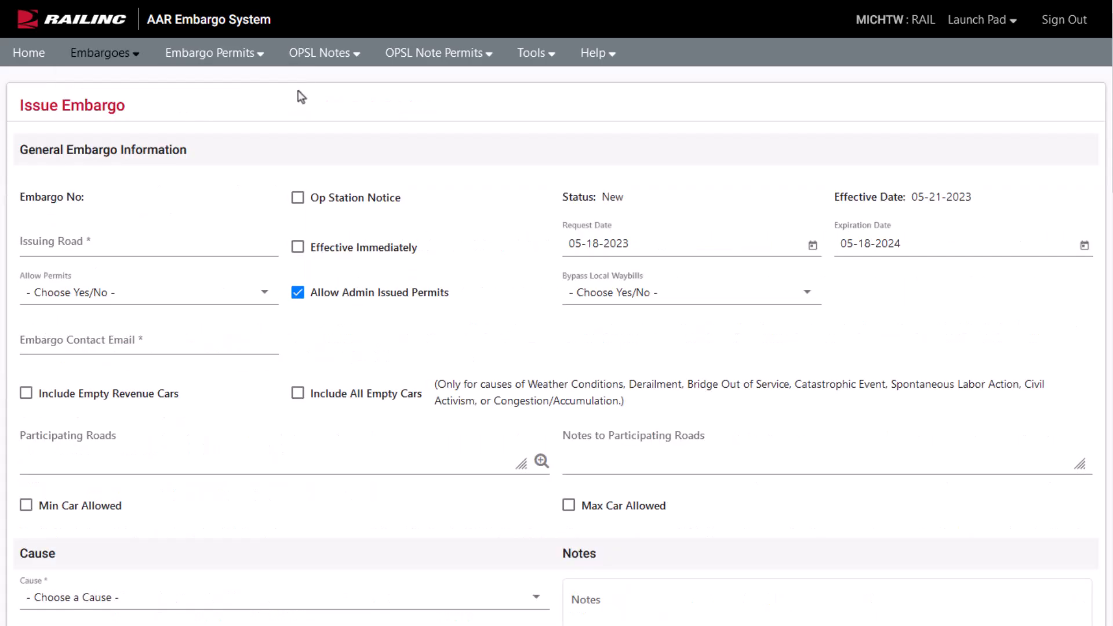
left_click(360, 64)
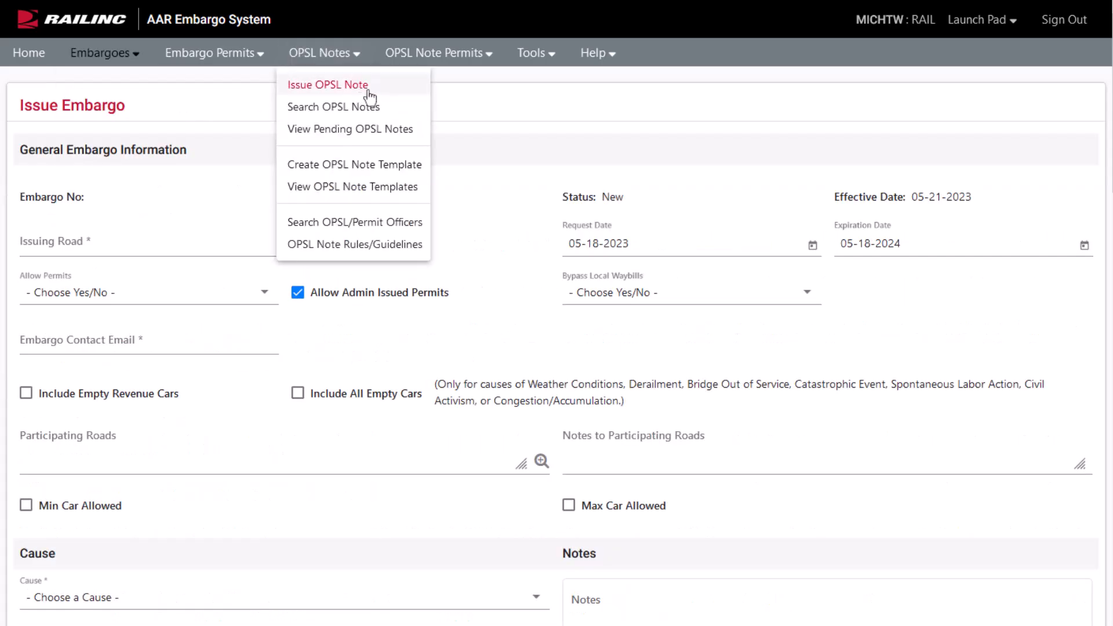
left_click(240, 91)
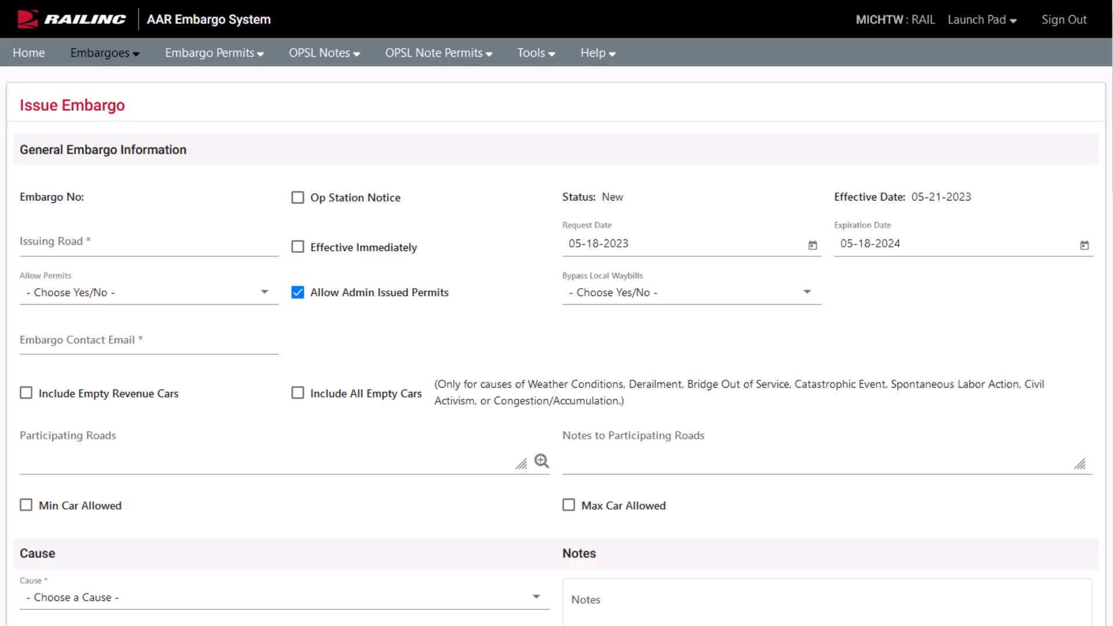
Enter BNSF as the issuing road.
left_click(149, 243)
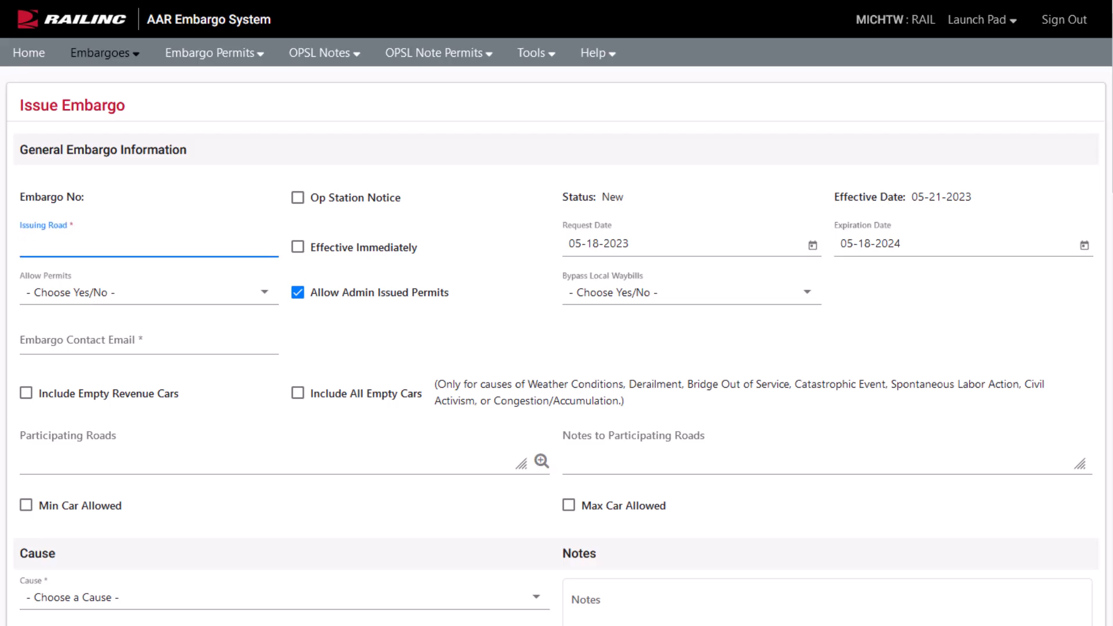
type("BNSF")
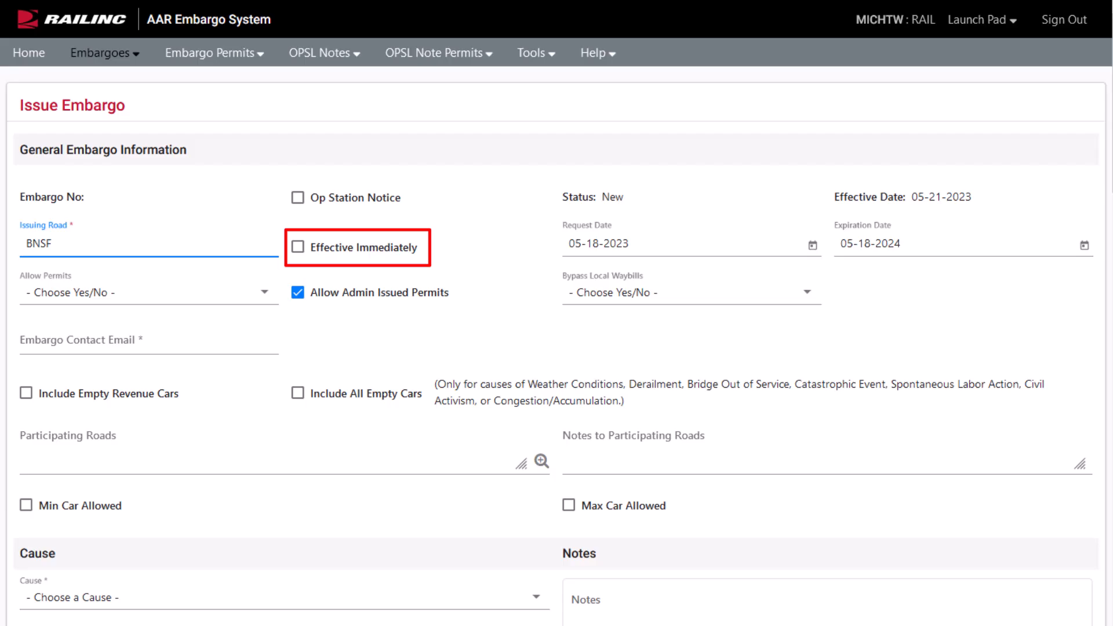
Set Allow Permits to Yes, Bypass Local Waybills to No, and enter the contact's e-mail address.
left_click(149, 293)
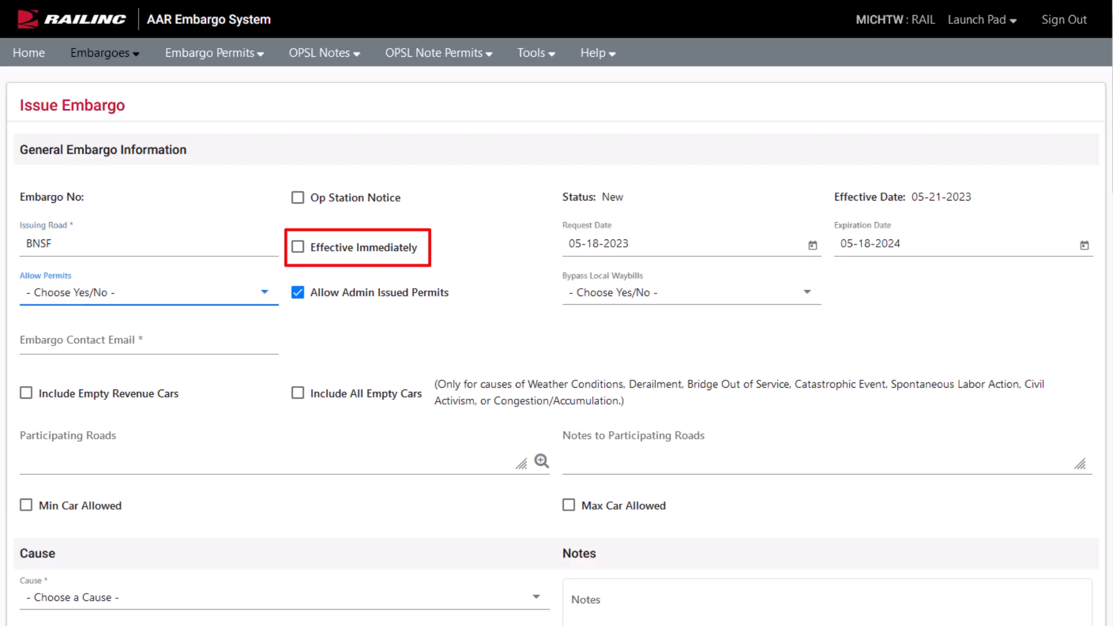
left_click(149, 293)
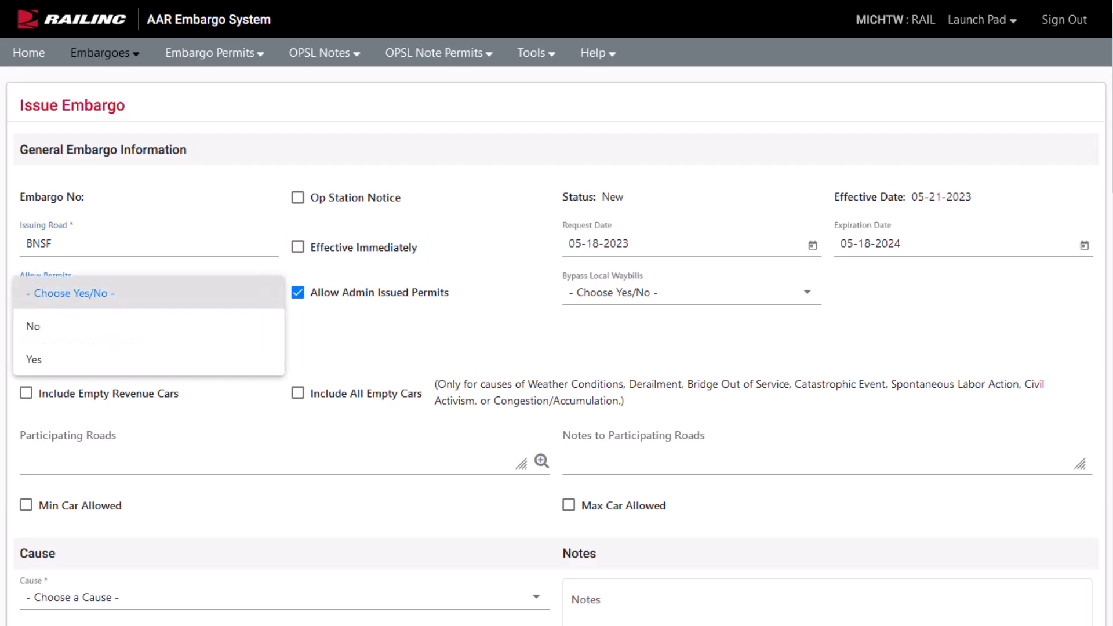
key("Down")
key("Down")
key("Return")
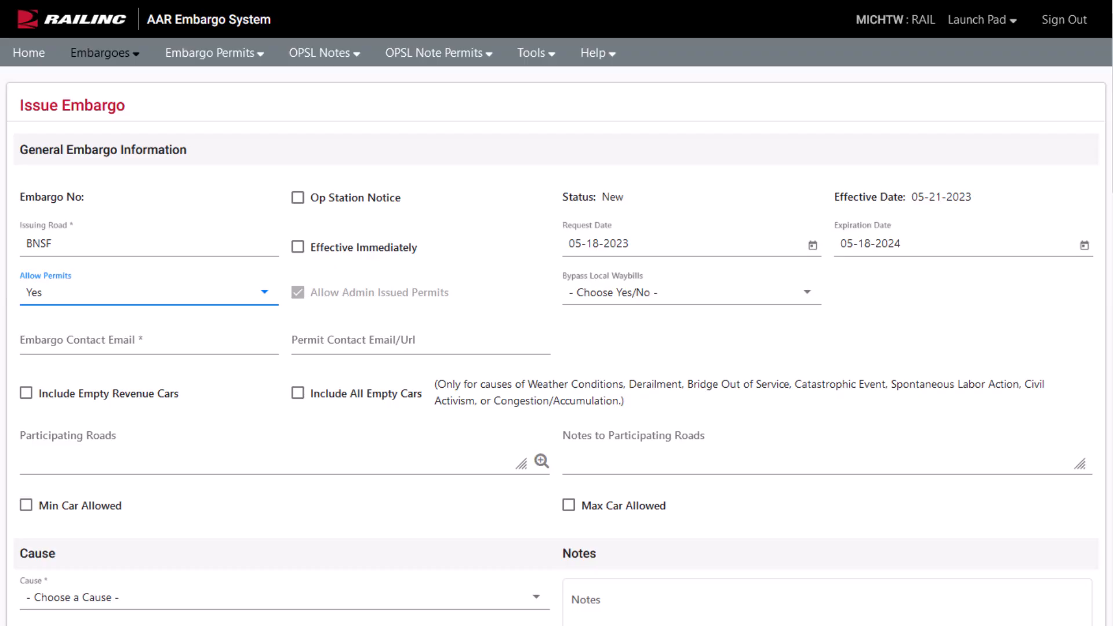
left_click(692, 293)
left_click(576, 326)
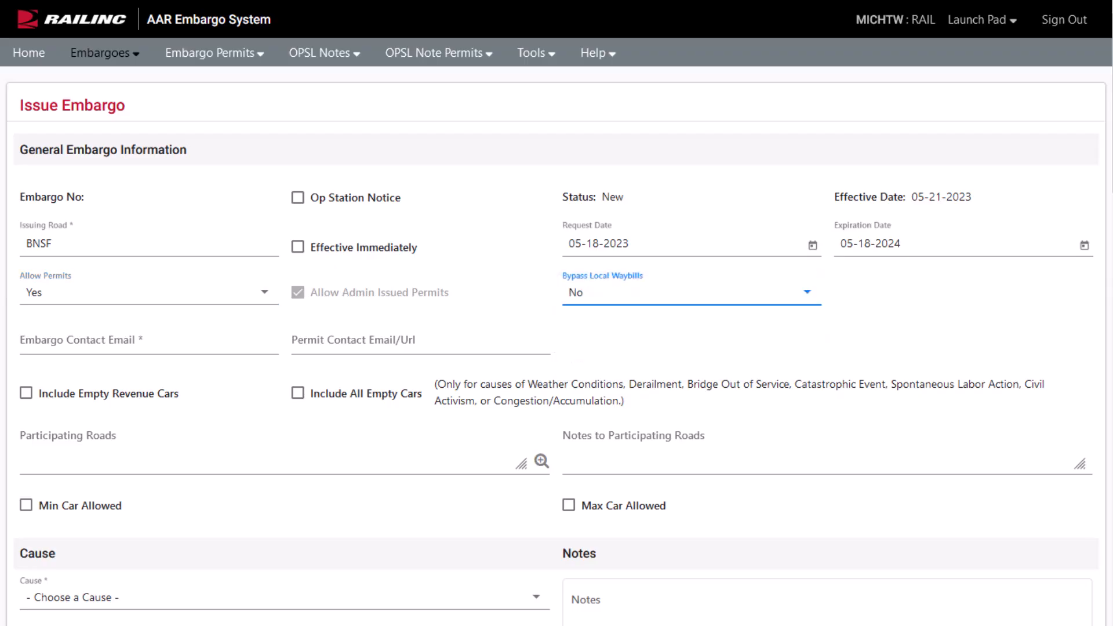
left_click(149, 341)
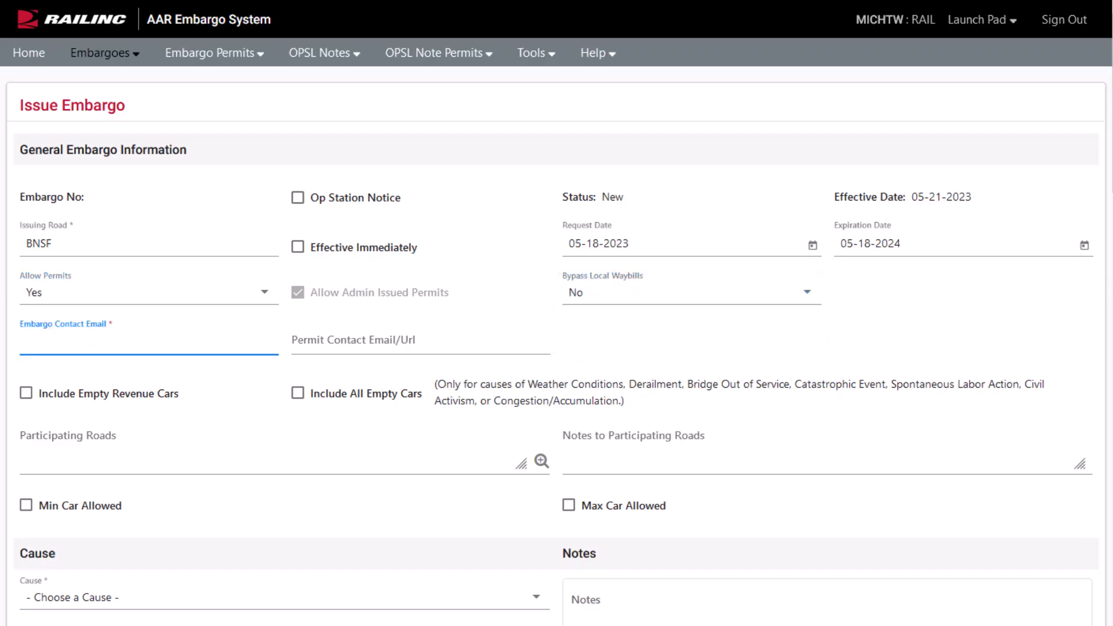
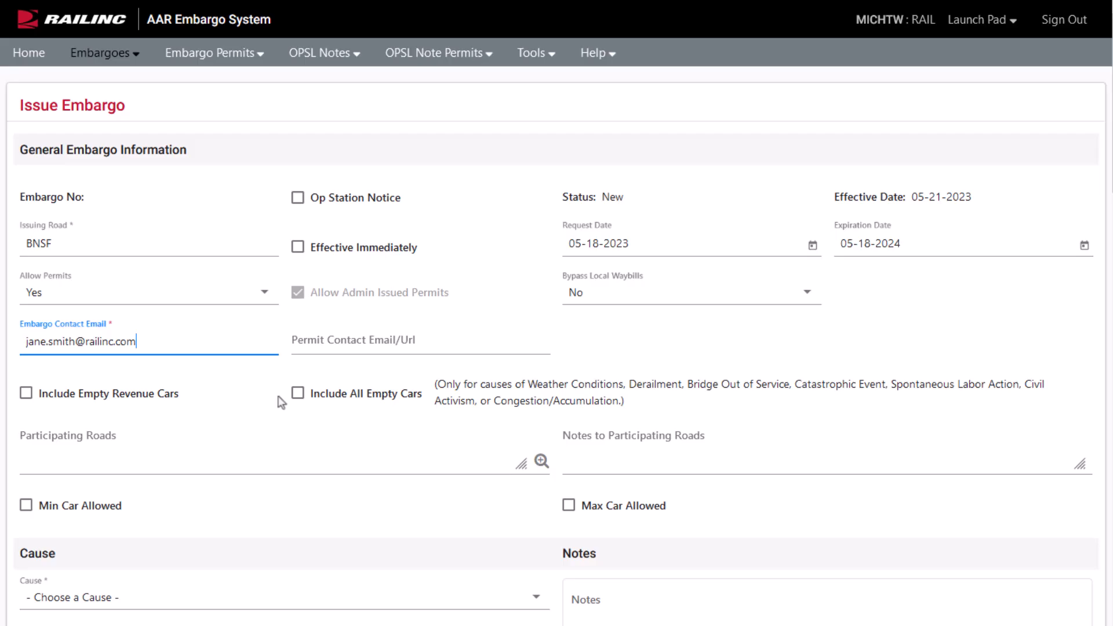
Include all empty cars, list CN,UP,CSXT,NS as participating roads, and paste the participation note.
left_click(297, 397)
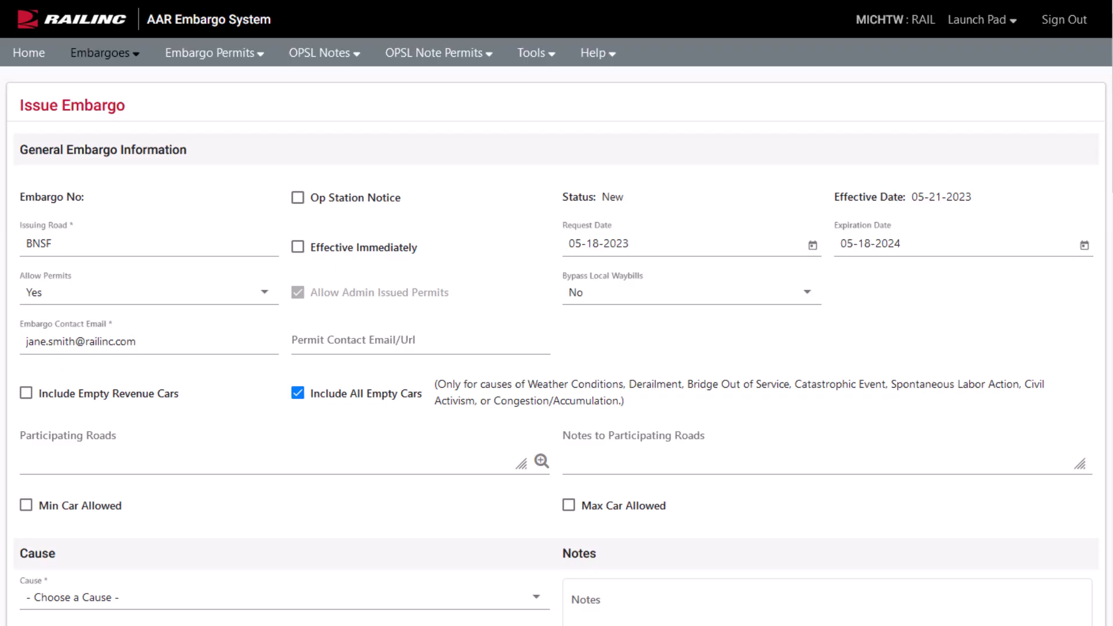
left_click(69, 438)
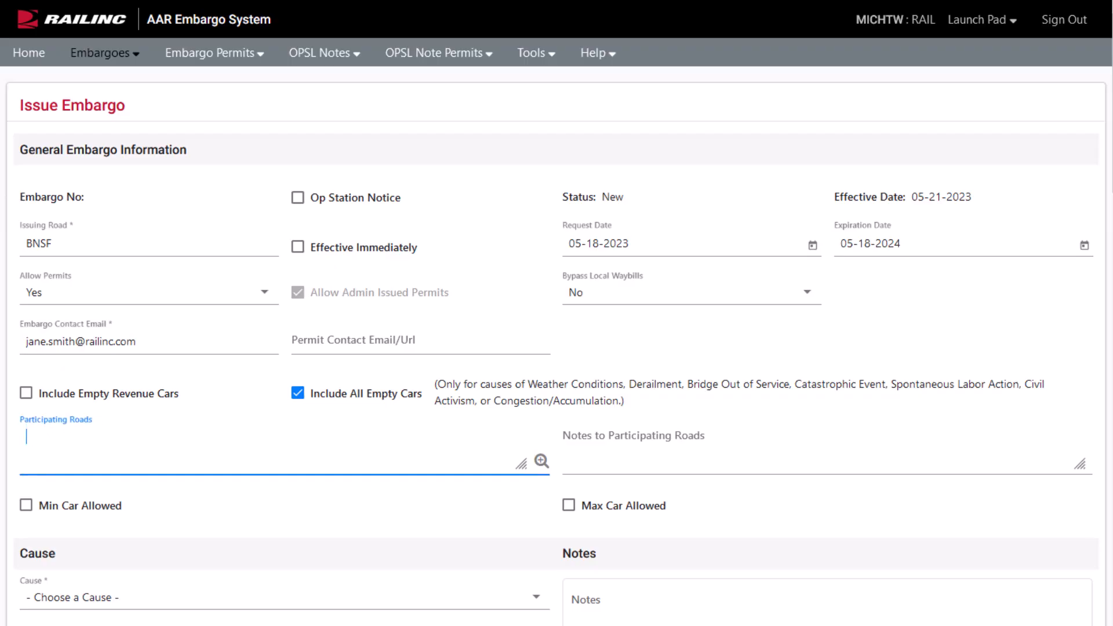
type("CN,UP,CSXT,NS")
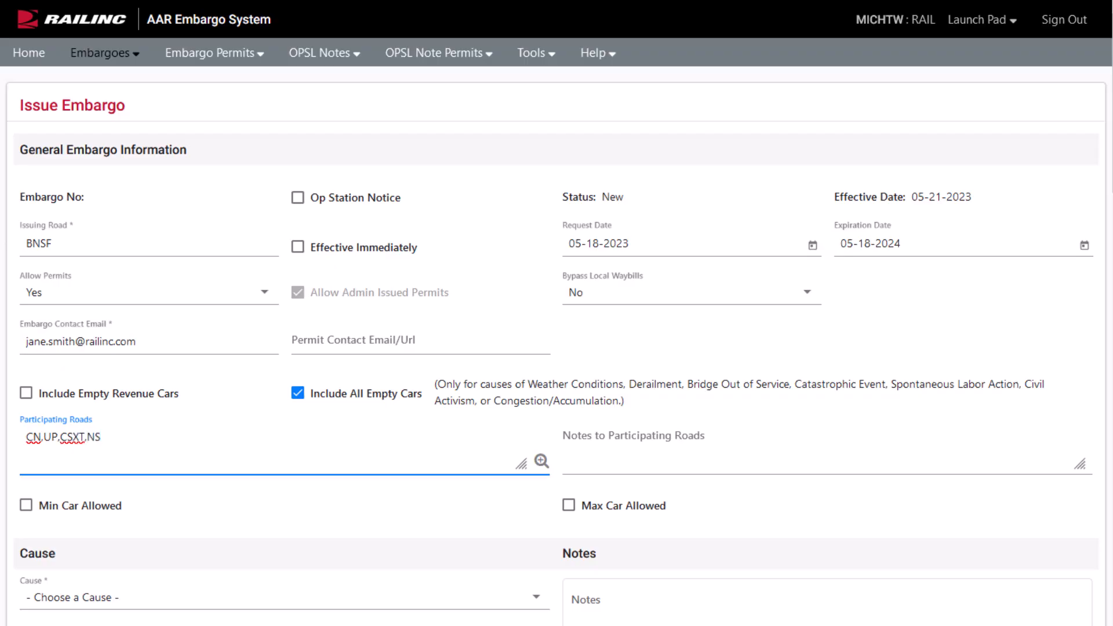
left_click(570, 437)
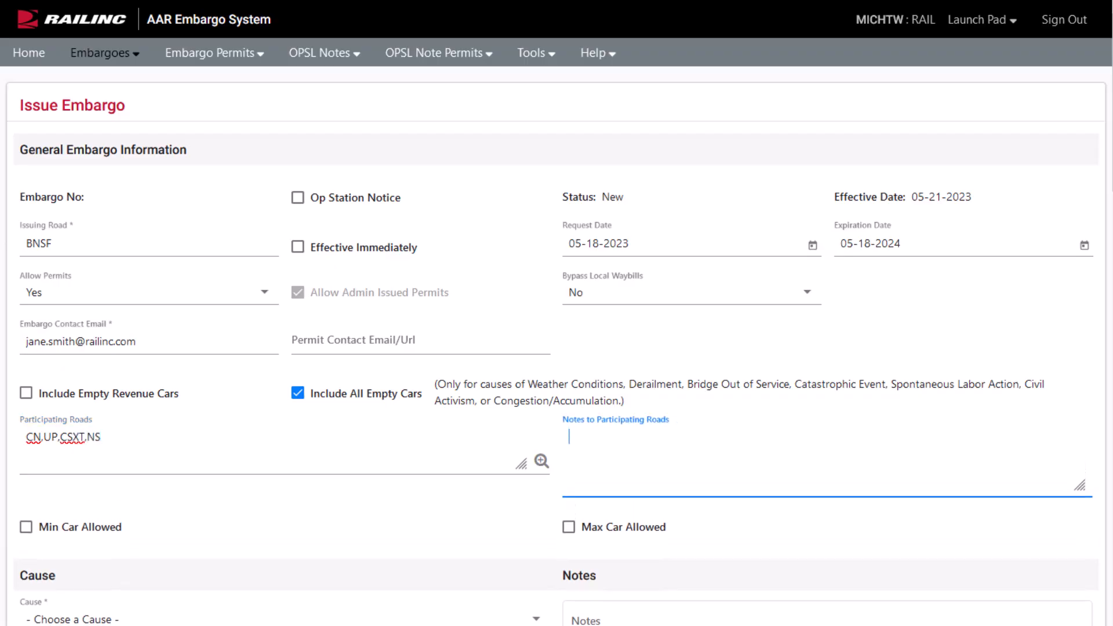
type("Please participate if you have traffic moving to/from these flooded areas.")
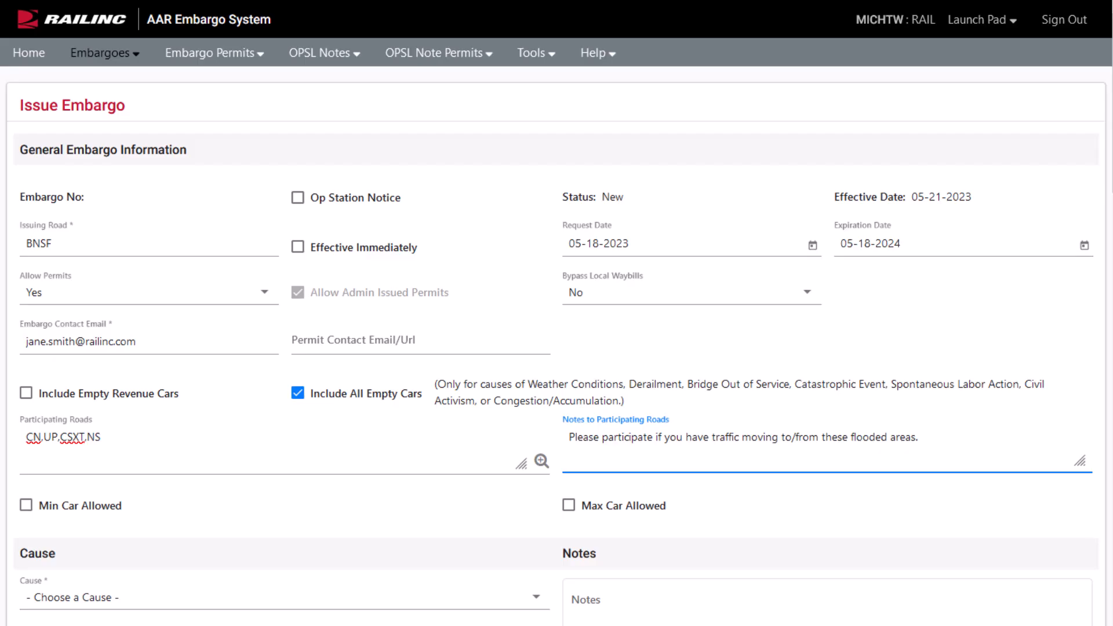
Toggle the Min and Max Car Allowed limits on, then turn both off again.
left_click(569, 506)
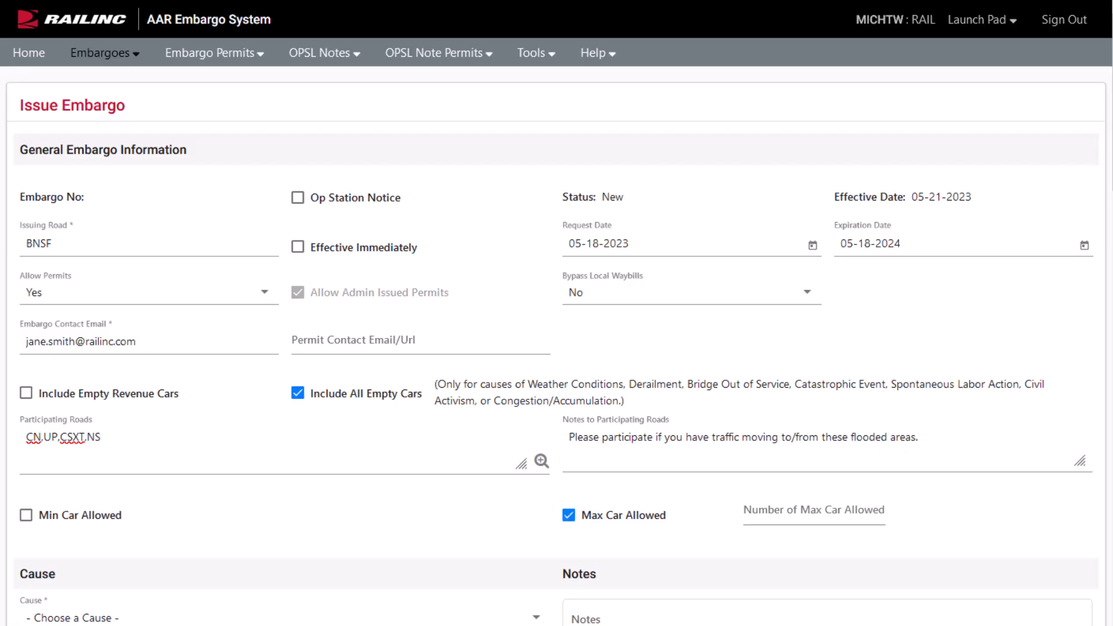
left_click(26, 514)
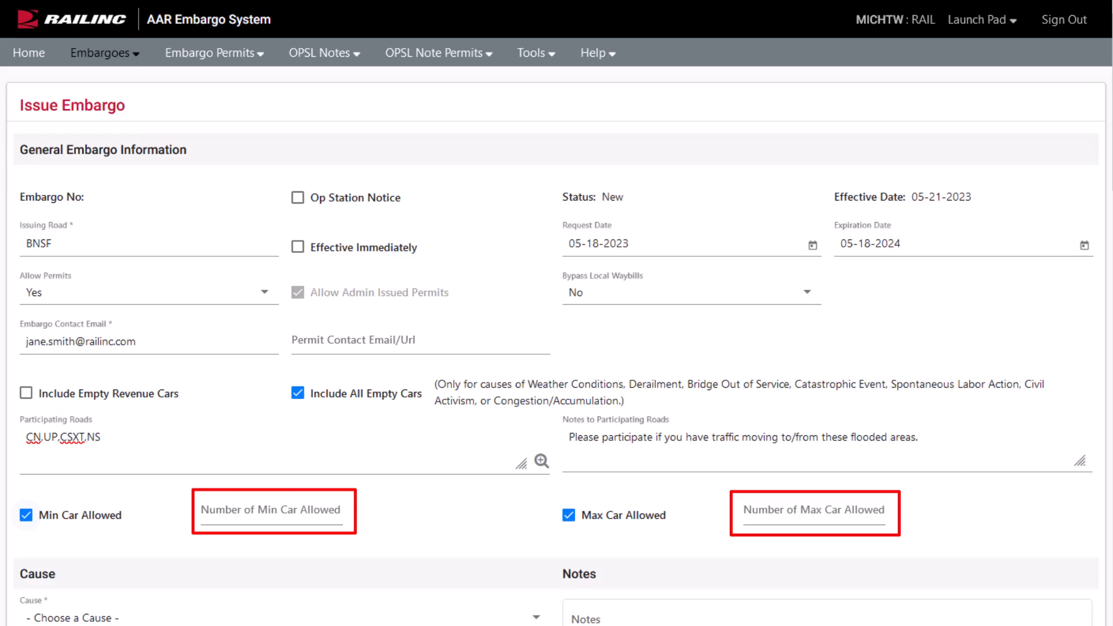
left_click(26, 515)
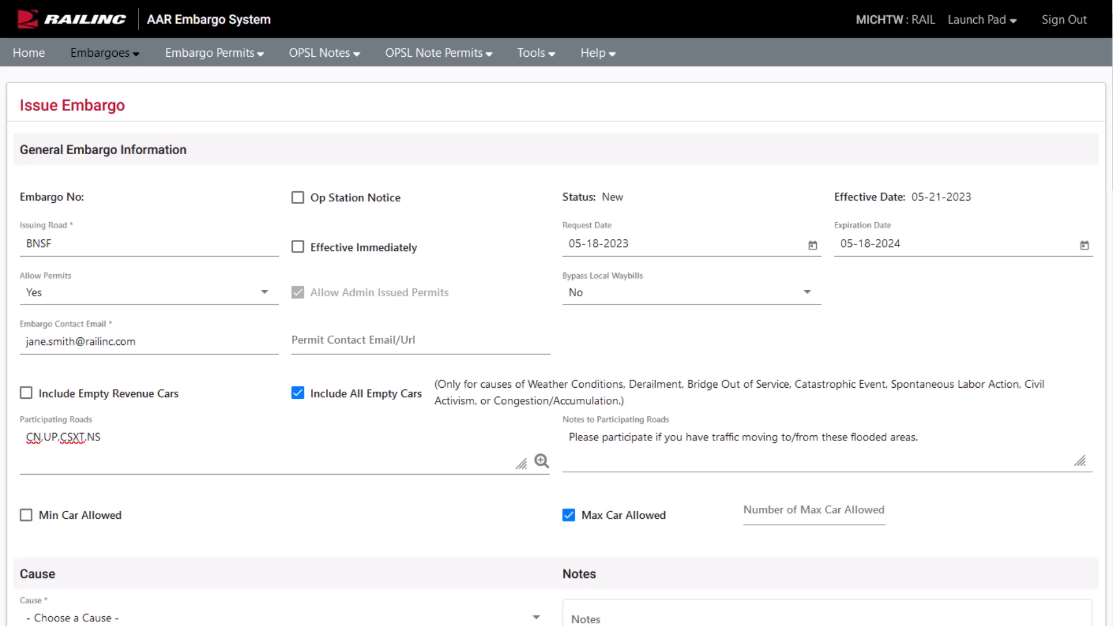
left_click(569, 515)
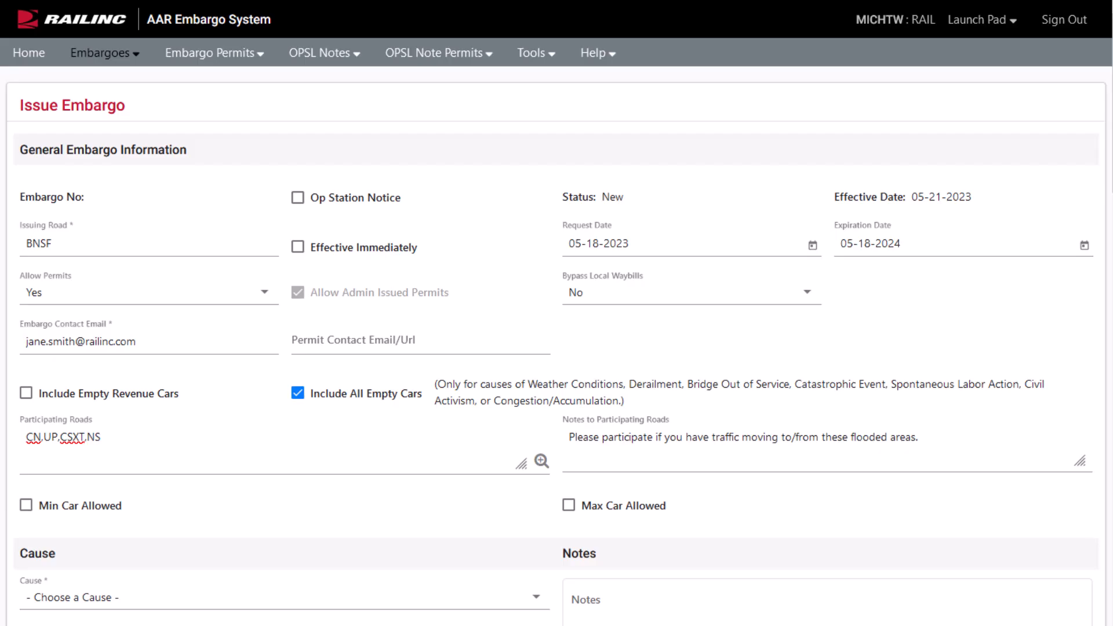
Set cause to Weather Conditions with detail 'Flooding in select areas causing a direct impact on track conditions'.
scroll(556, 348, "down", 5)
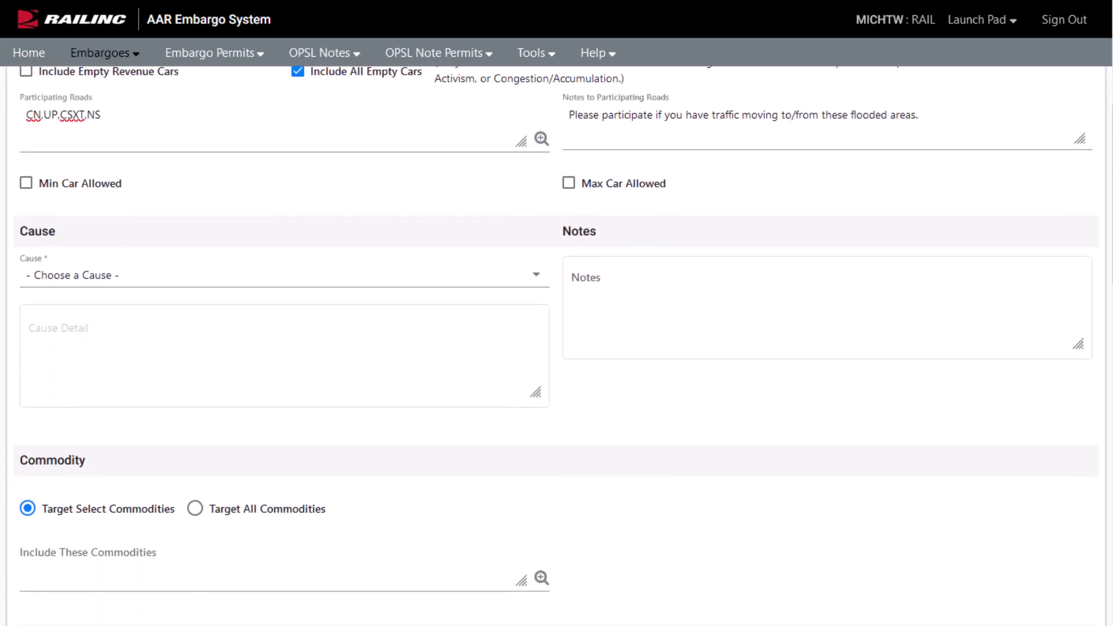
left_click(284, 274)
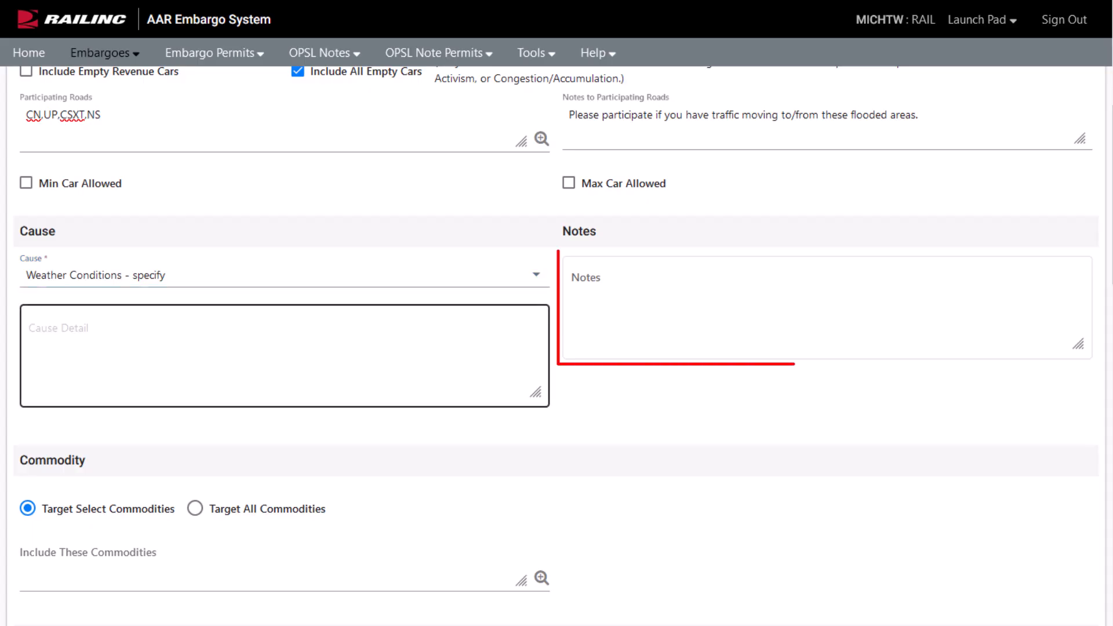
left_click(284, 356)
type("Flooding in select areas causing a direct impact on track conditions")
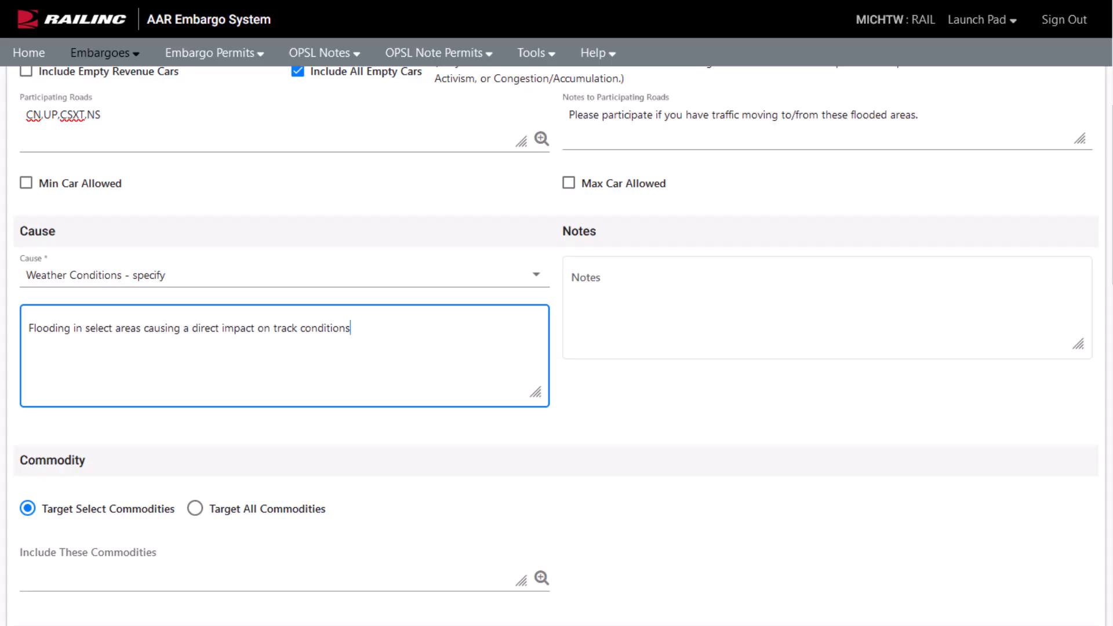
Target all commodities and bring up the FSAC lookup for the origin.
scroll(556, 342, "down", 6)
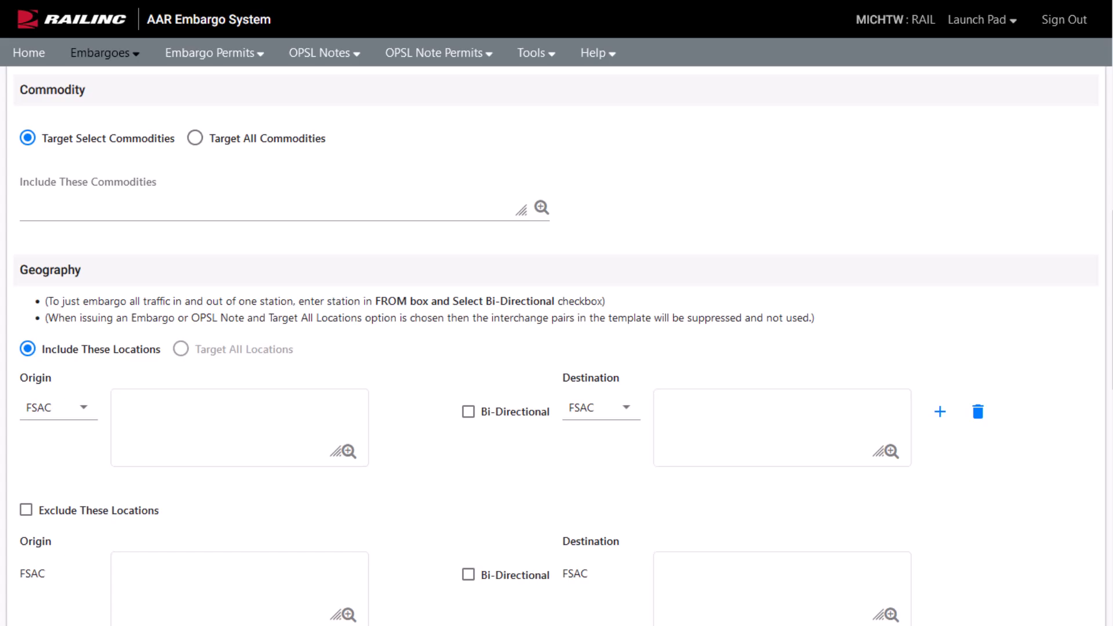
left_click(197, 147)
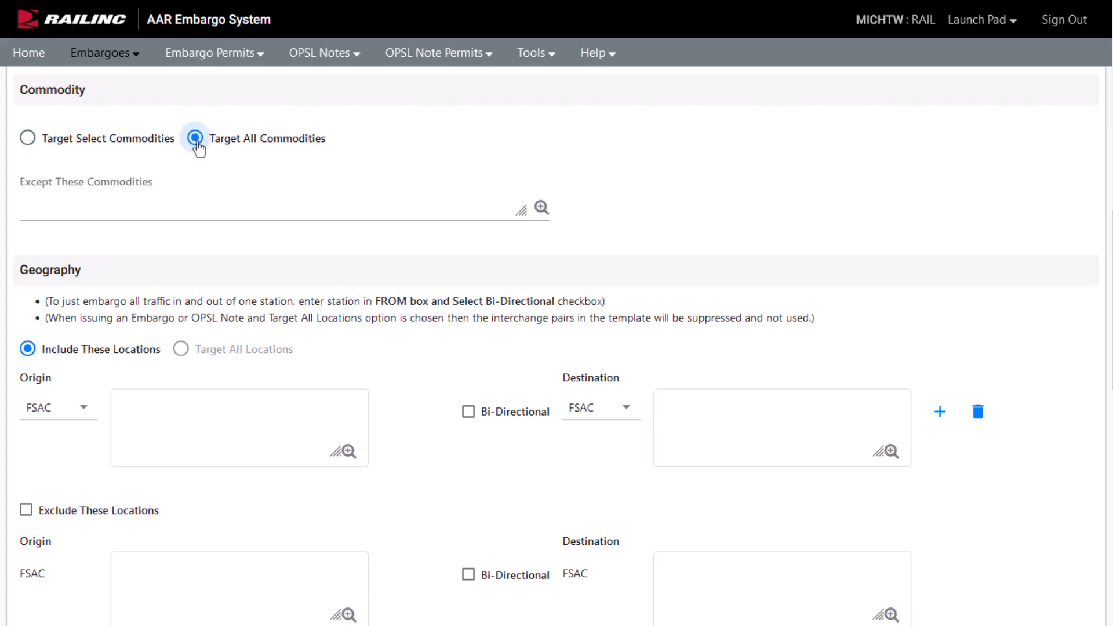
left_click(349, 450)
Add all 18 found BNSF FSACs as origins, mark them bi-directional, and discard an extra empty location pair.
left_click(745, 456)
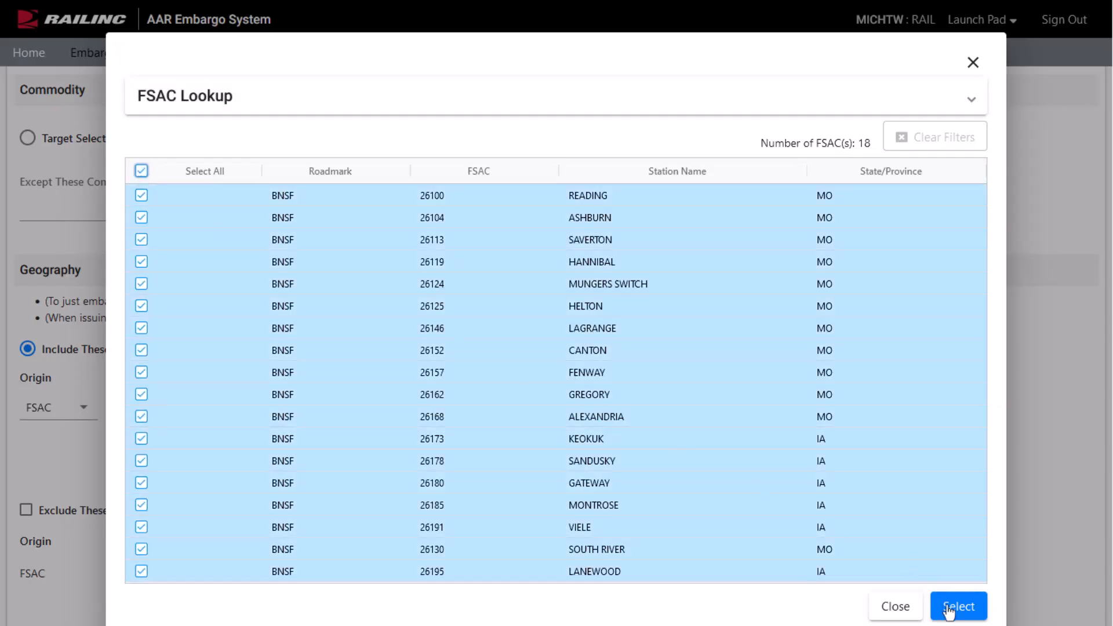
left_click(958, 607)
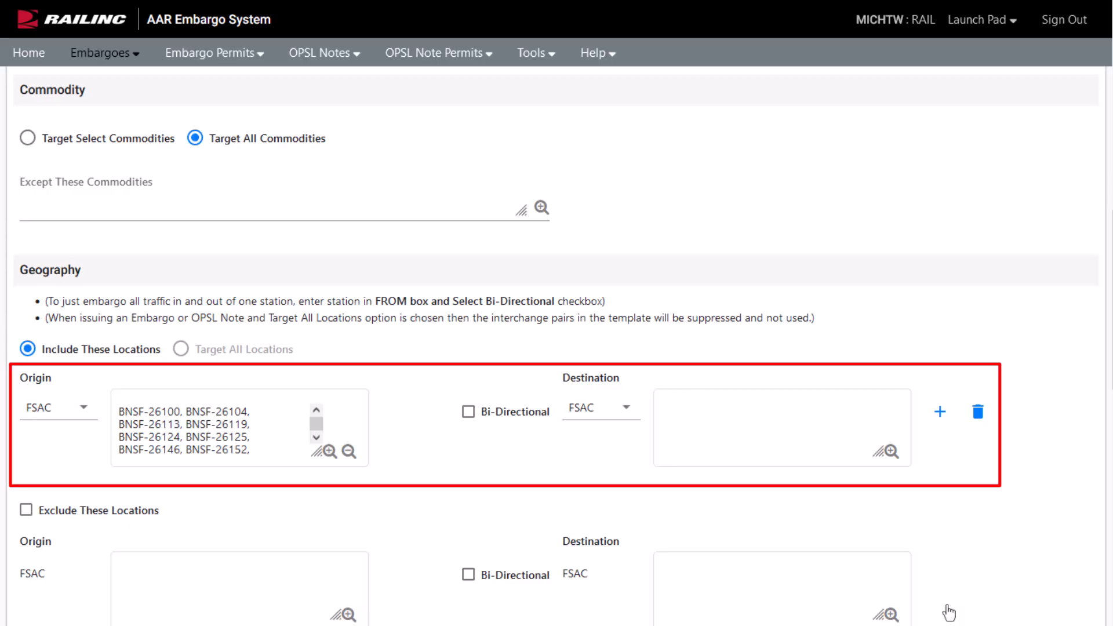
left_click(468, 412)
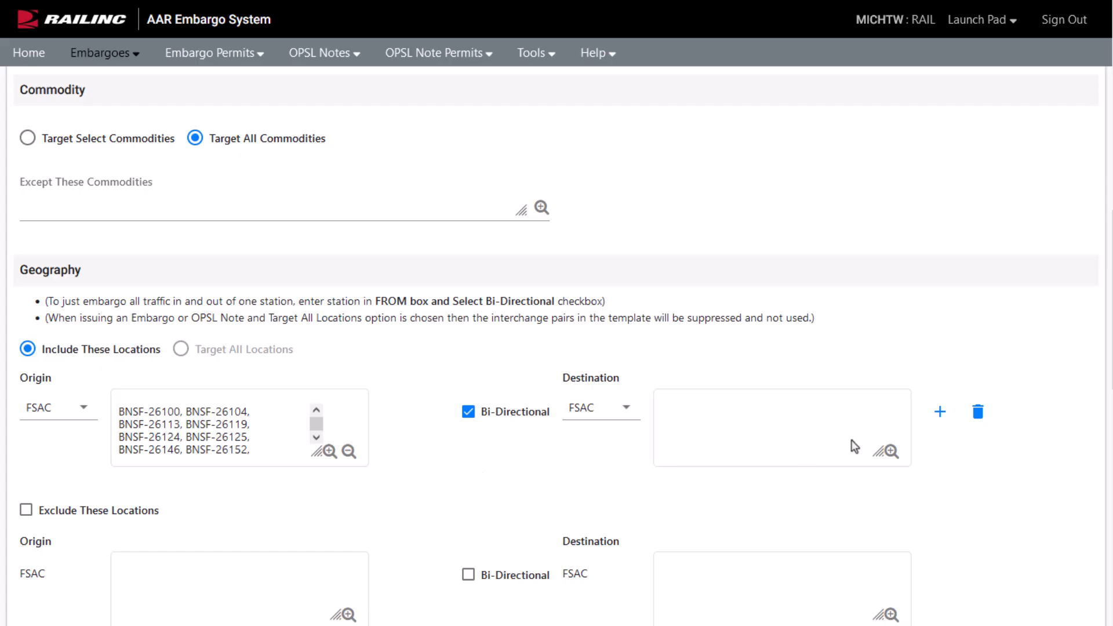
left_click(940, 413)
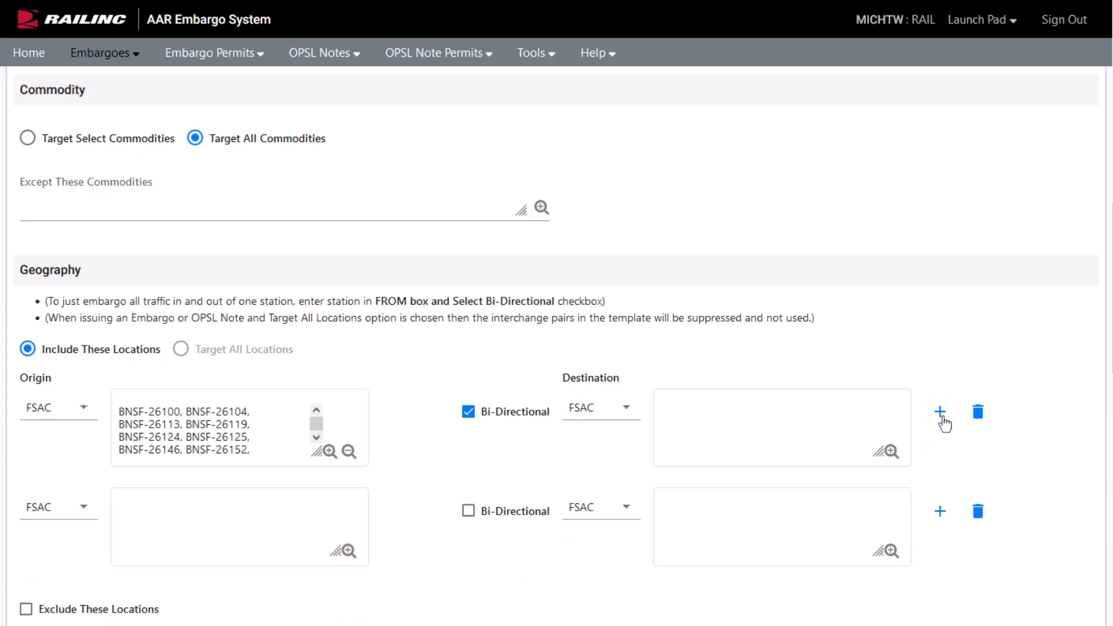
left_click(978, 512)
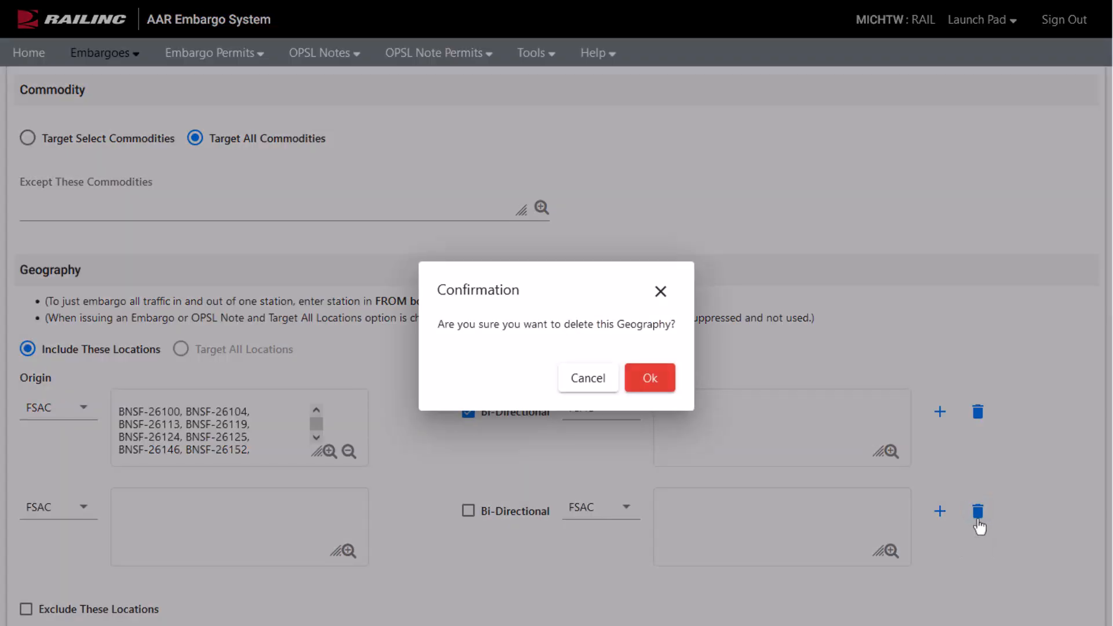
left_click(641, 378)
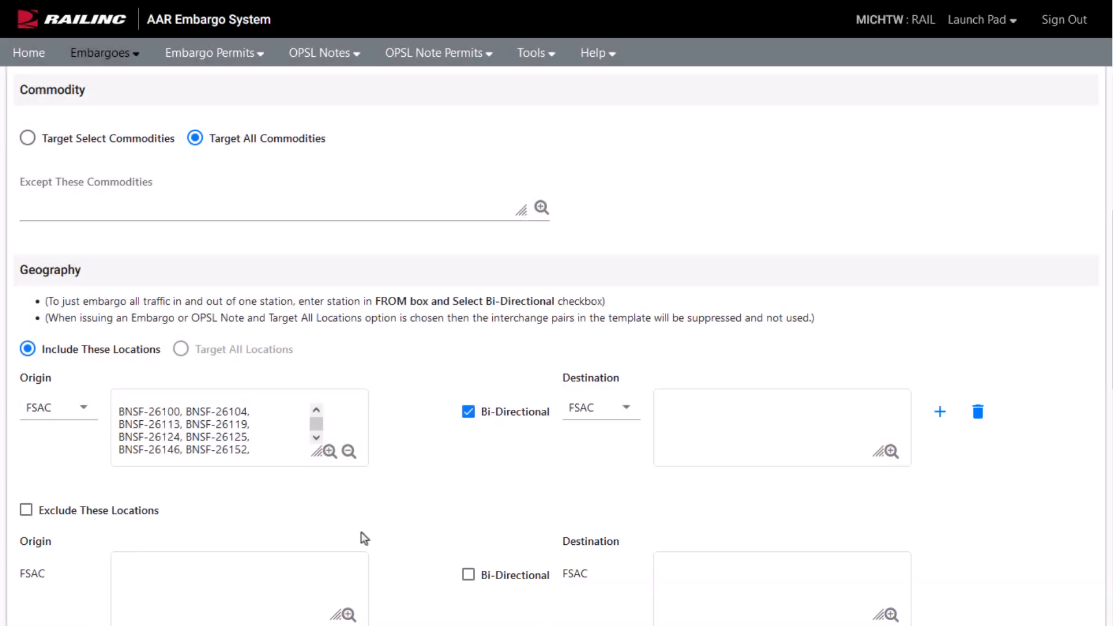
scroll(367, 531, "down", 1)
scroll(367, 531, "down", 1)
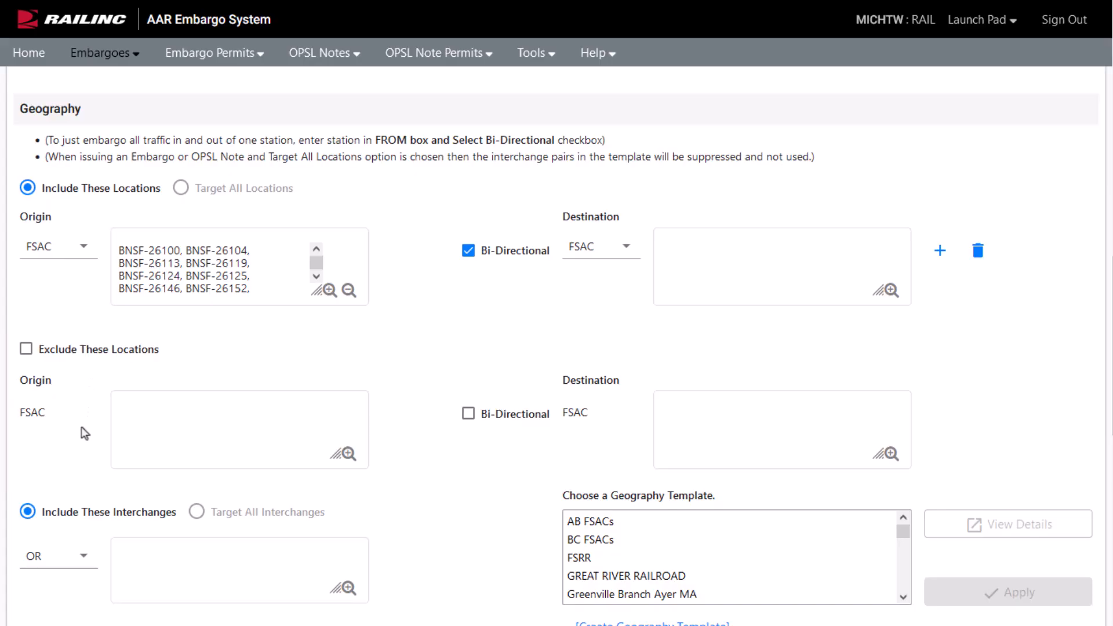
scroll(85, 433, "down", 3)
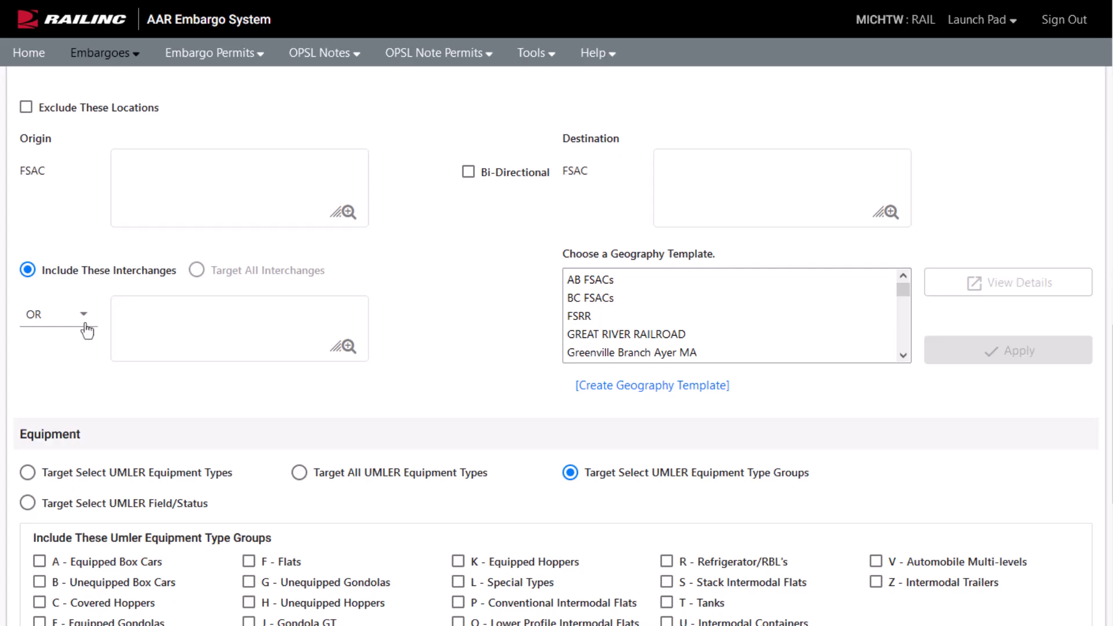
left_click(86, 329)
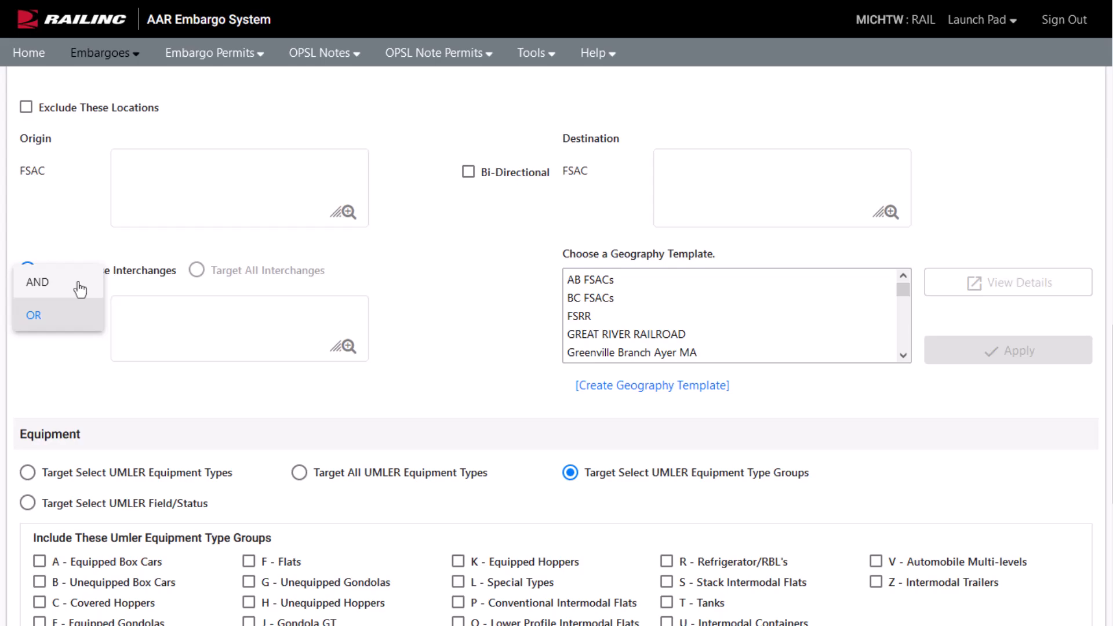
left_click(81, 315)
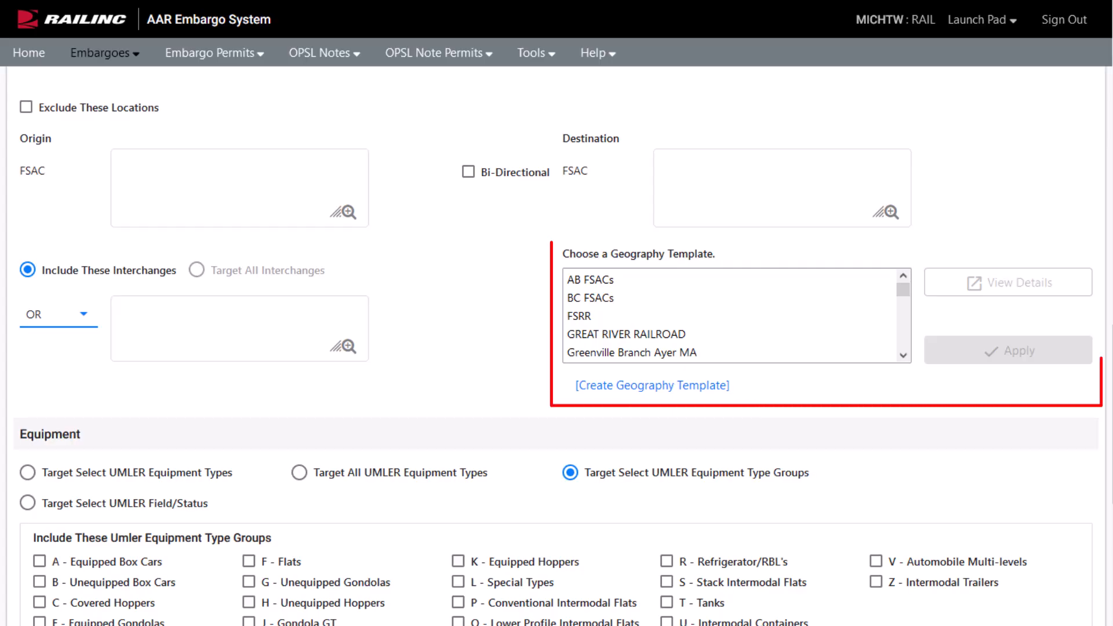
left_click(428, 498)
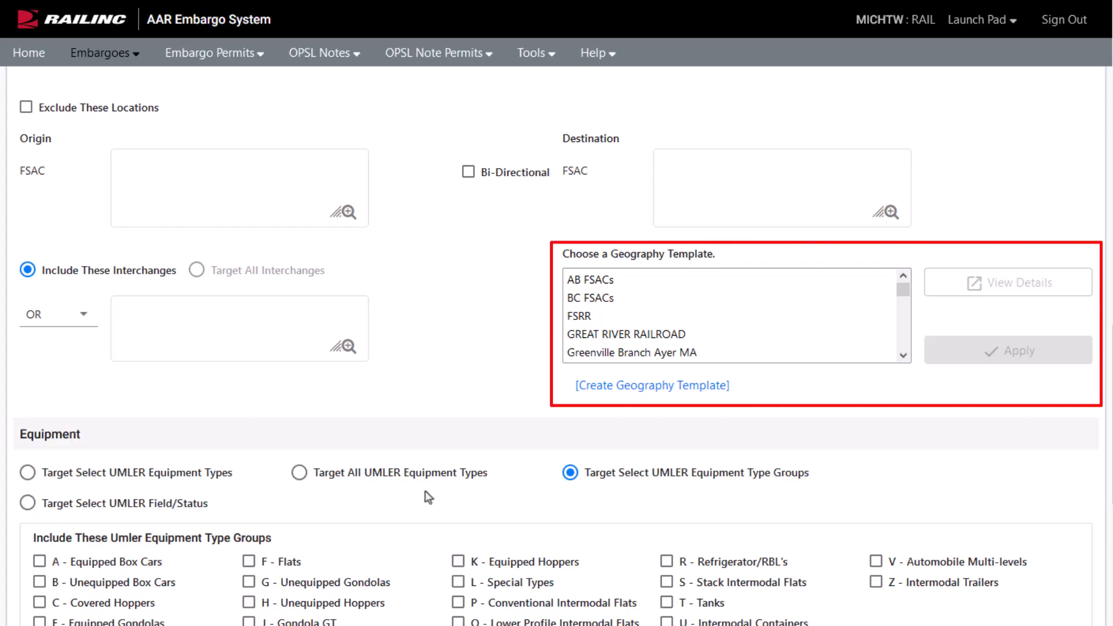
Include the T - Tanks equipment group with total weight on rail Greater than 263000 lbs.
scroll(429, 497, "down", 4)
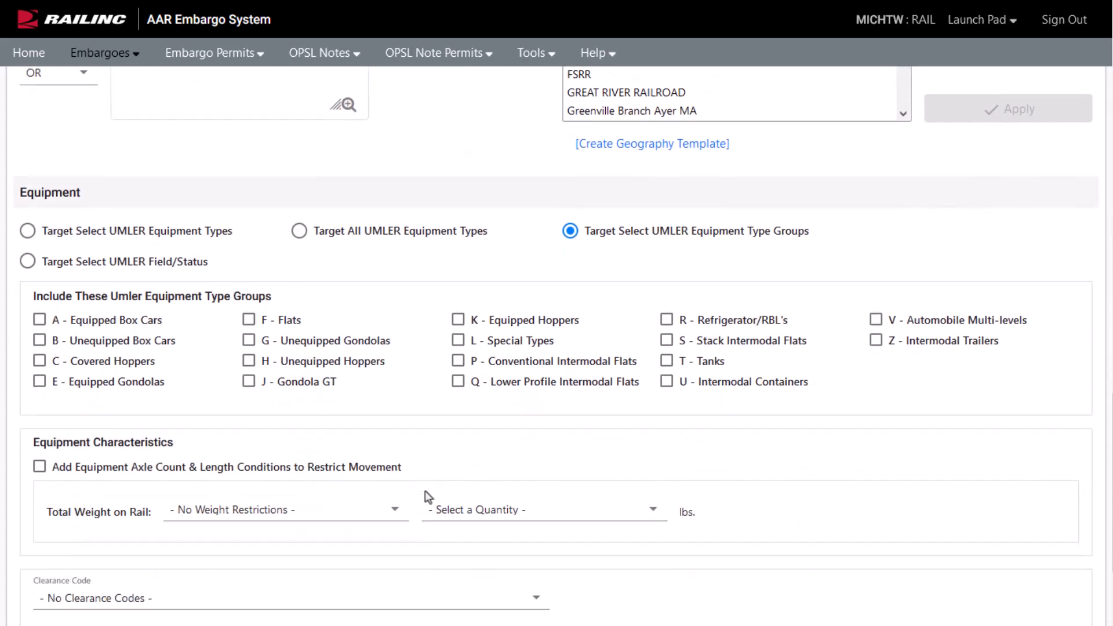
scroll(426, 493, "down", 2)
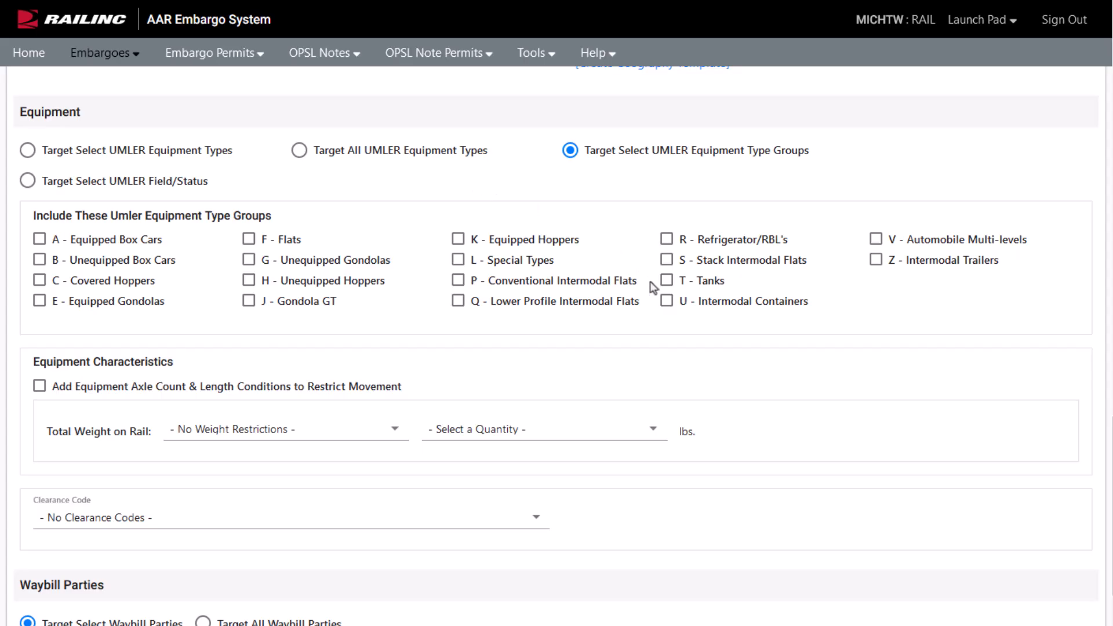
left_click(669, 294)
left_click(395, 438)
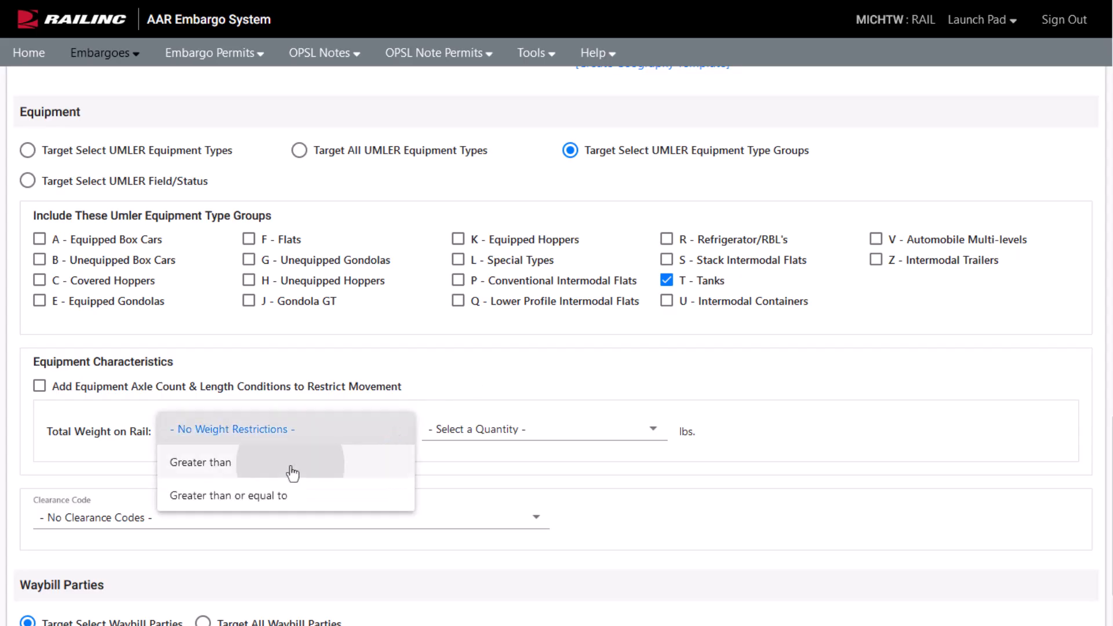
left_click(293, 464)
left_click(558, 436)
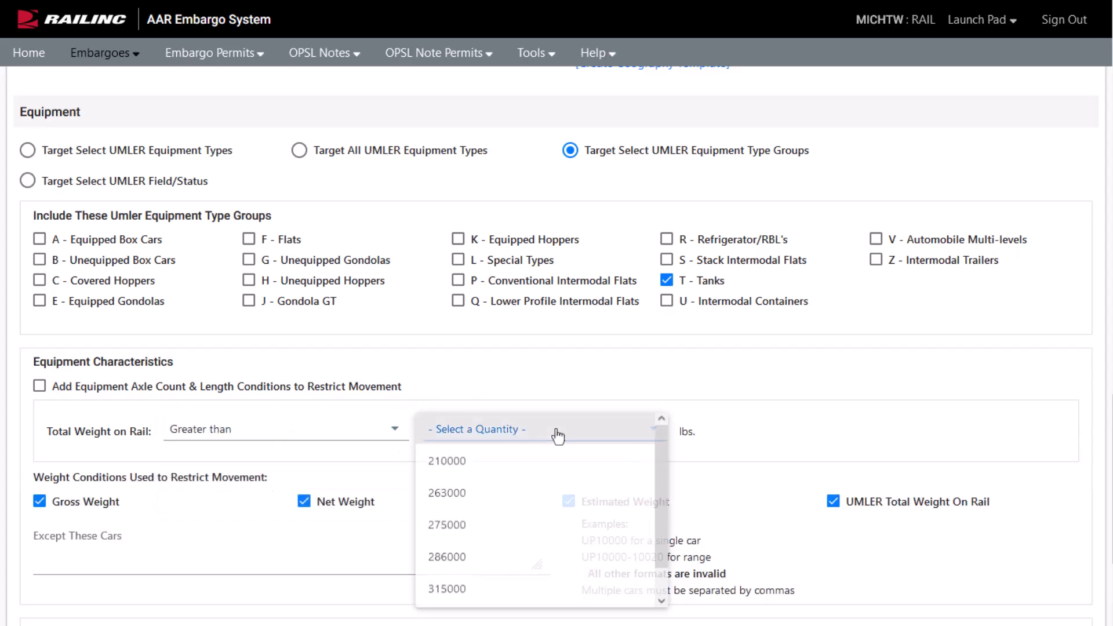
left_click(488, 500)
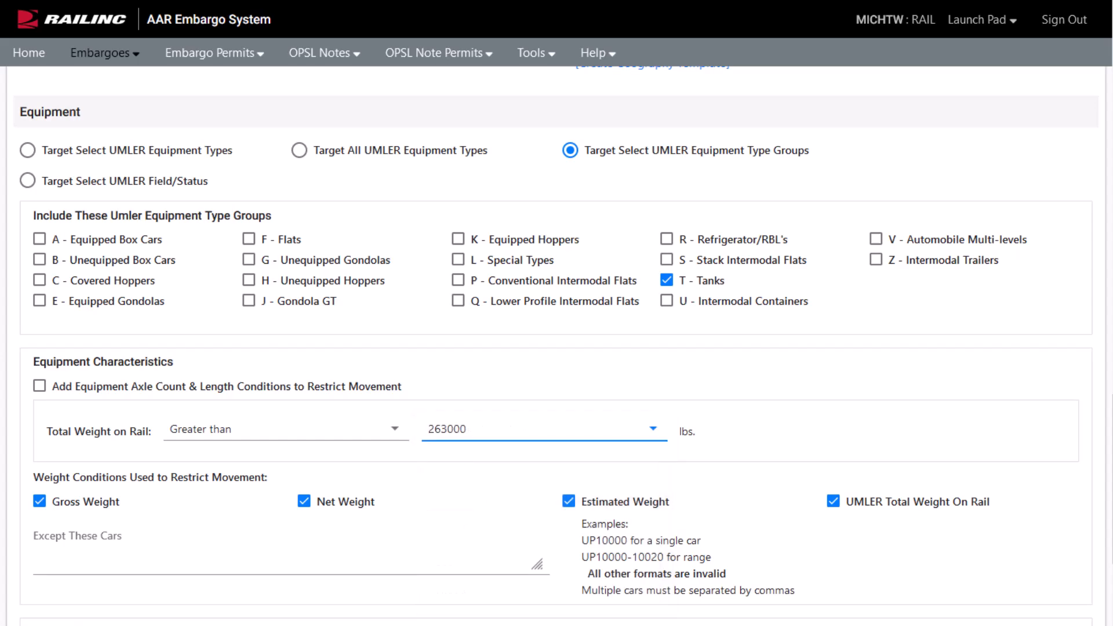
scroll(557, 348, "down", 1)
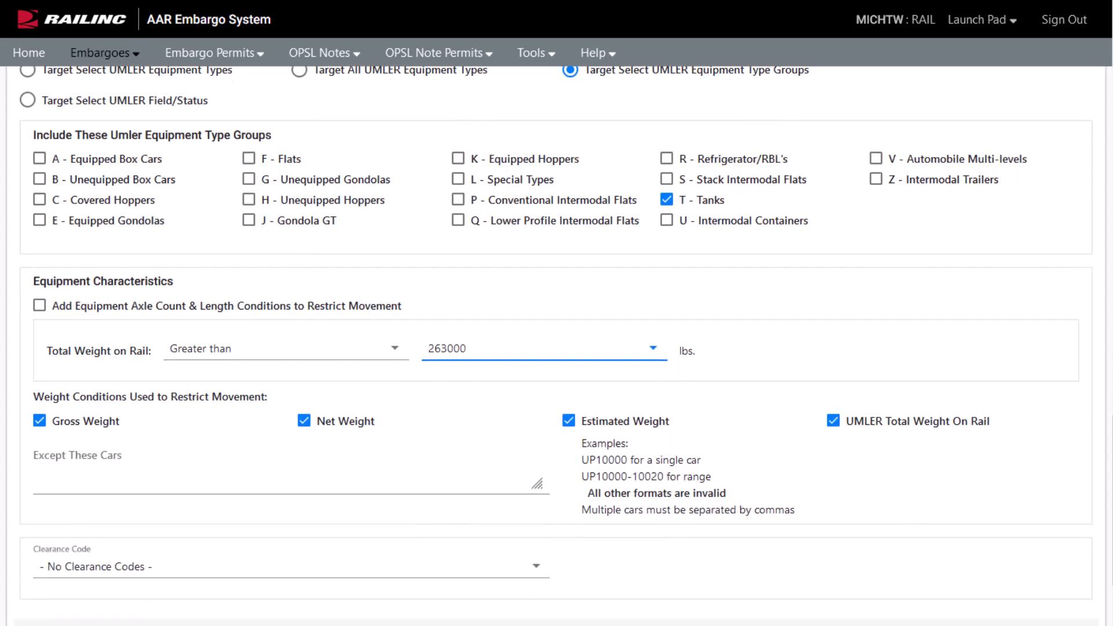
scroll(556, 348, "down", 1)
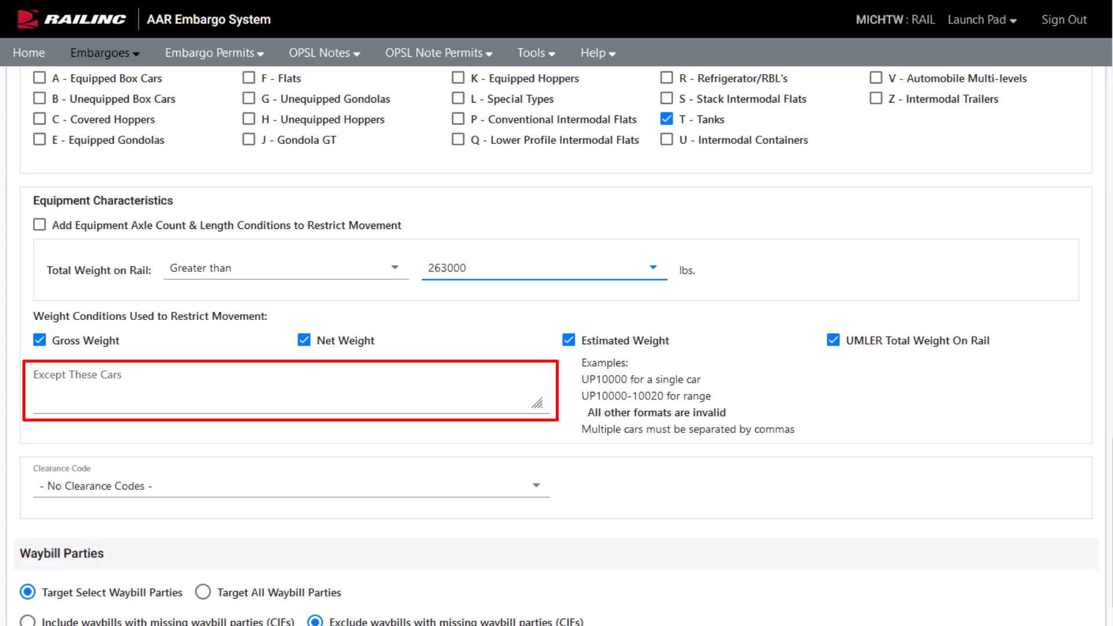
Keep Any, target all waybill parties, and exempt Railinc Corp as Shipper and Care of party.
scroll(109, 540, "down", 2)
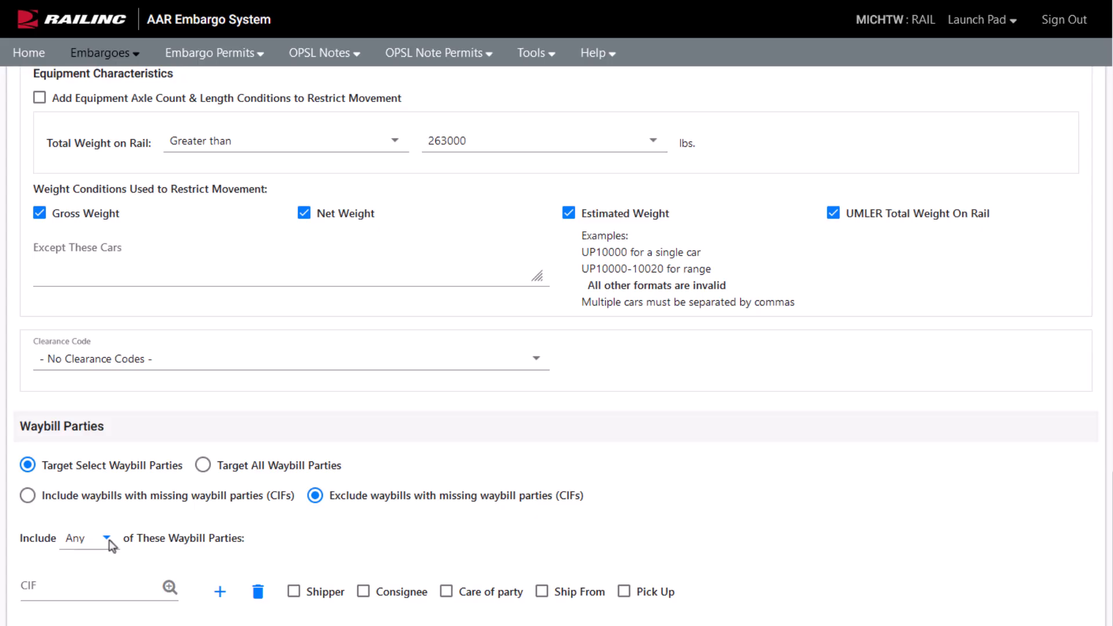
left_click(108, 540)
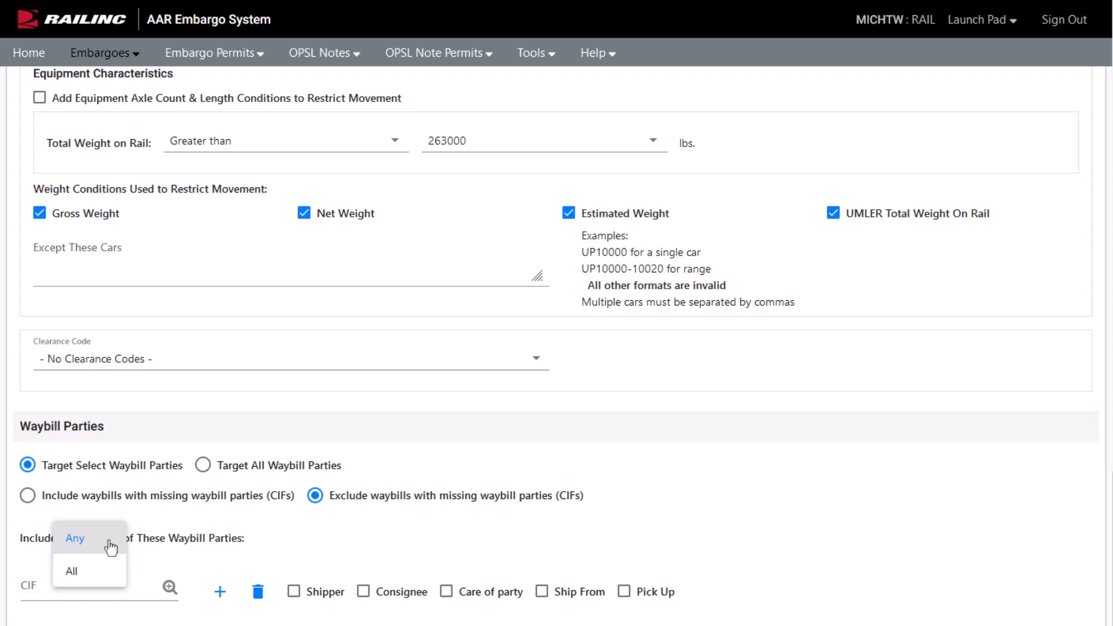
left_click(111, 547)
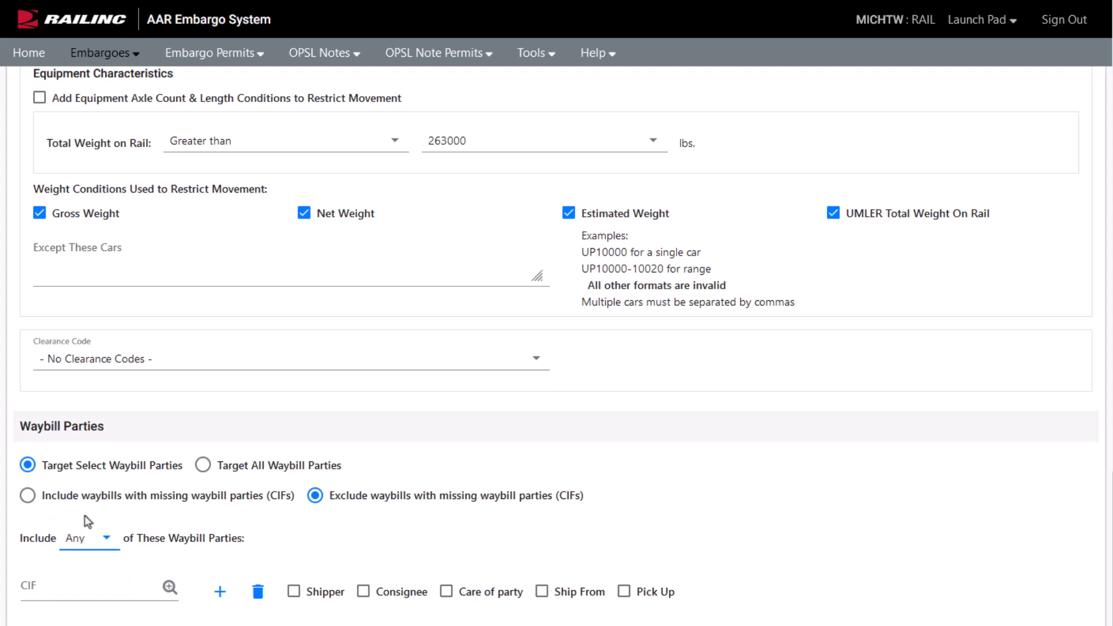
left_click(203, 465)
left_click(203, 466)
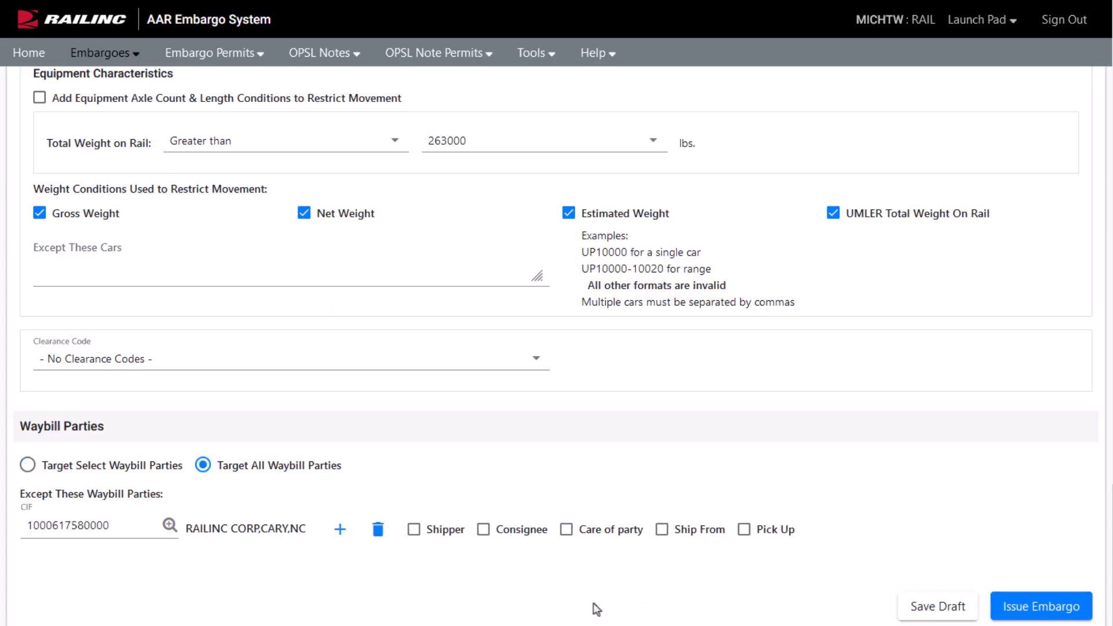
left_click(413, 531)
left_click(568, 532)
Submit the embargo, review the confirmation page, and issue it for AAR approval.
left_click(1067, 609)
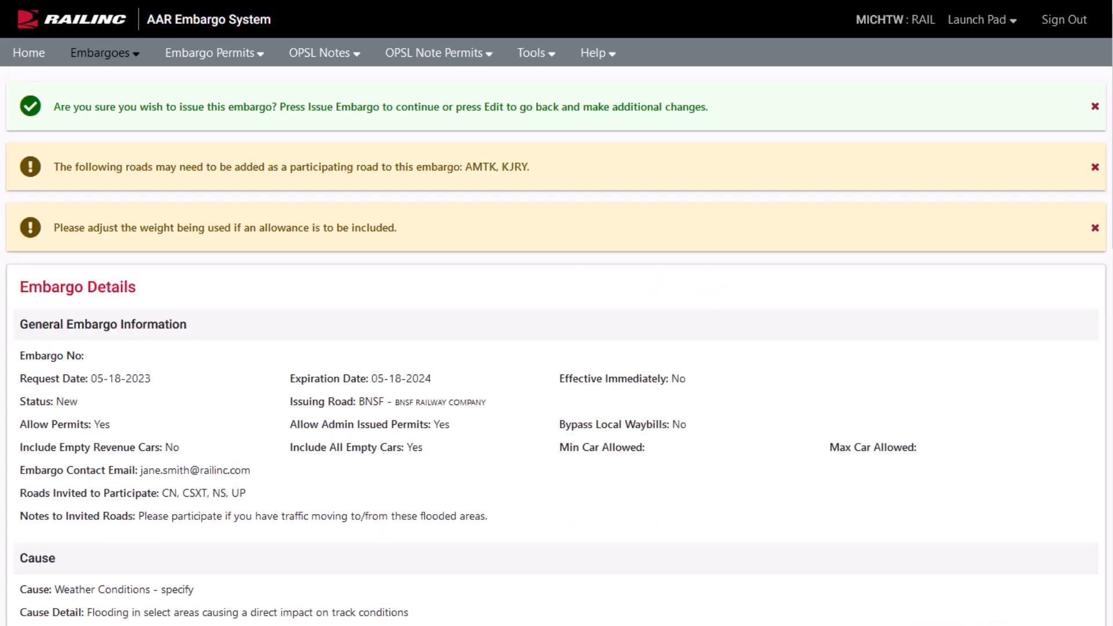
scroll(1032, 583, "down", 15)
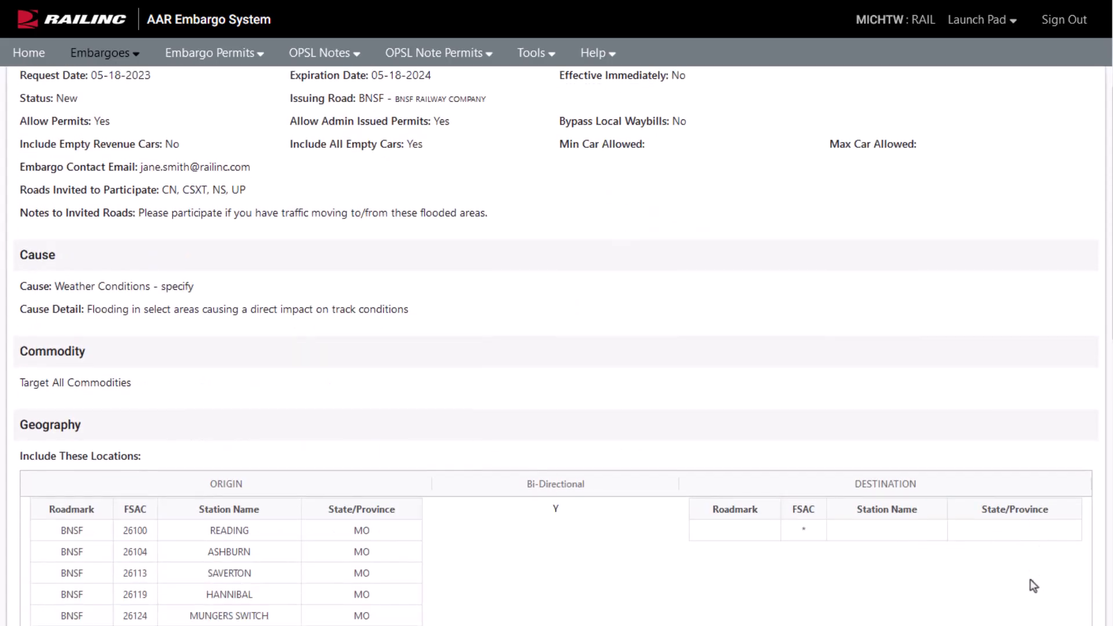
scroll(1030, 582, "down", 1)
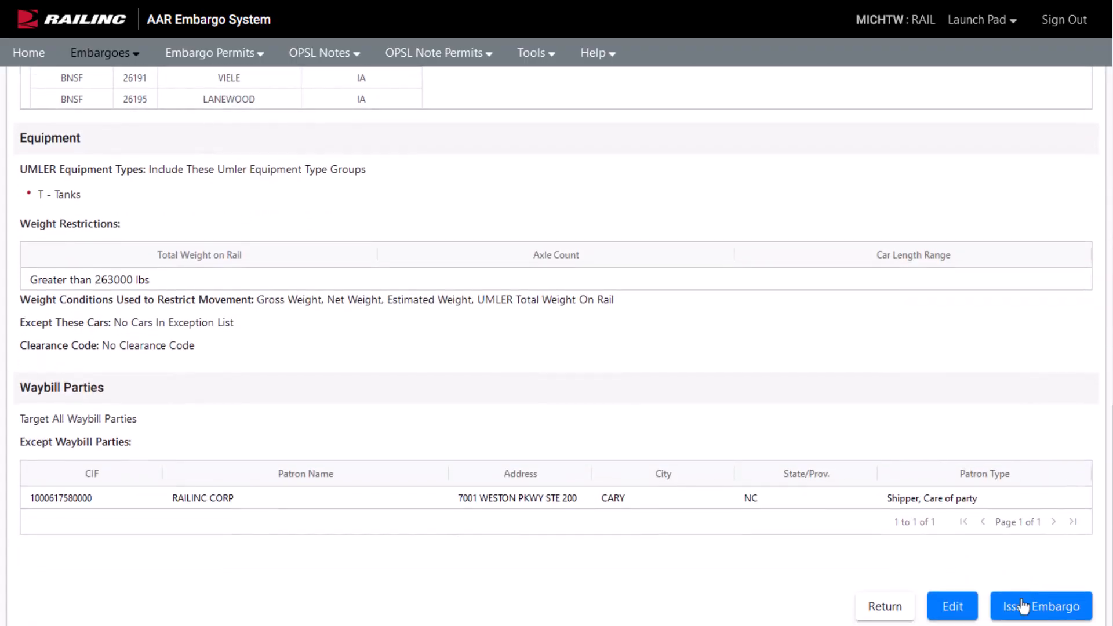
left_click(1029, 610)
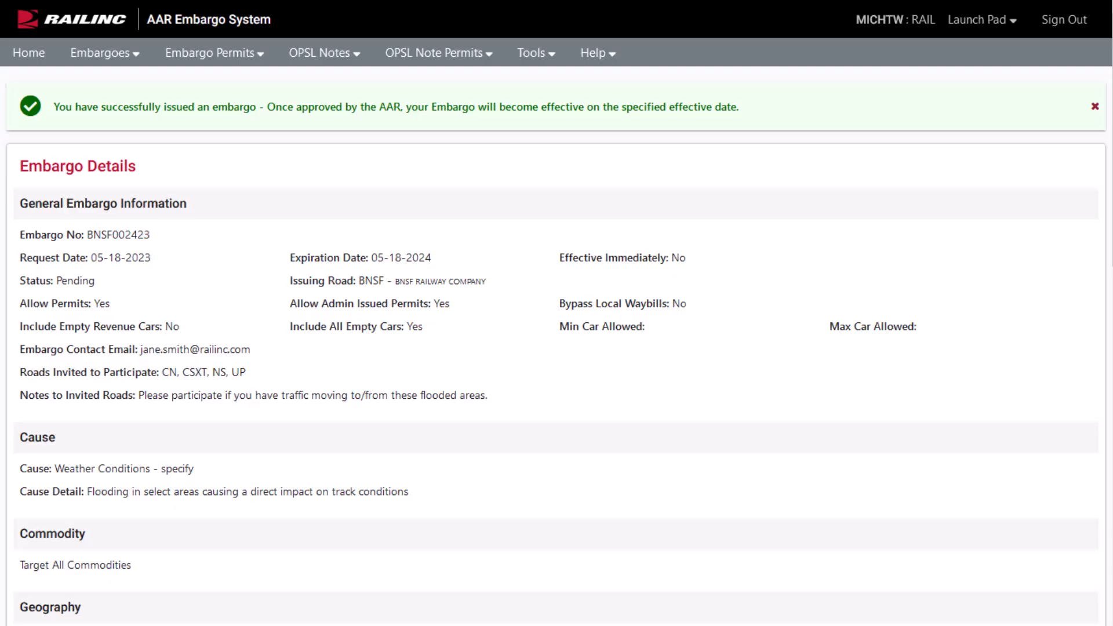